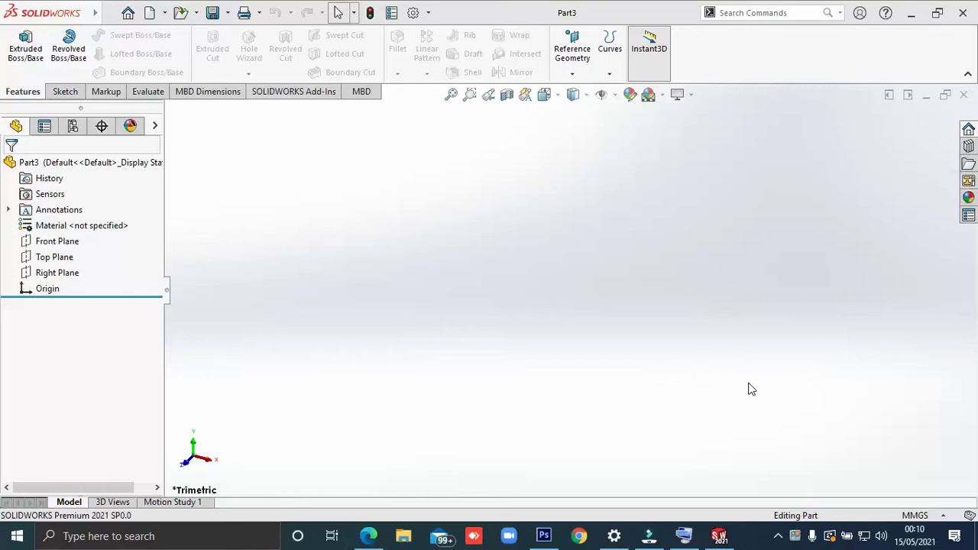
Step: Start an extruded base on the Top Plane and draw a center rectangle at the origin
key(alt+Tab)
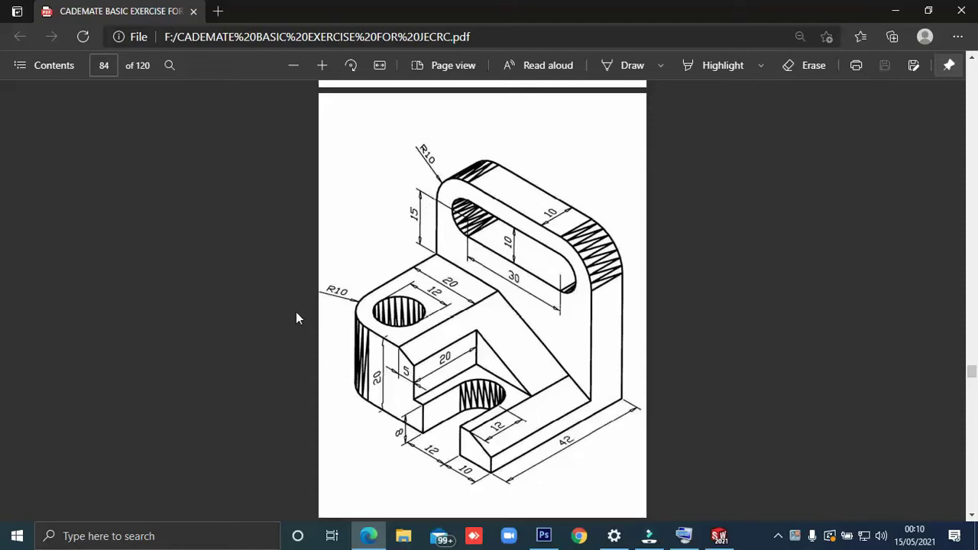
key(alt+Tab)
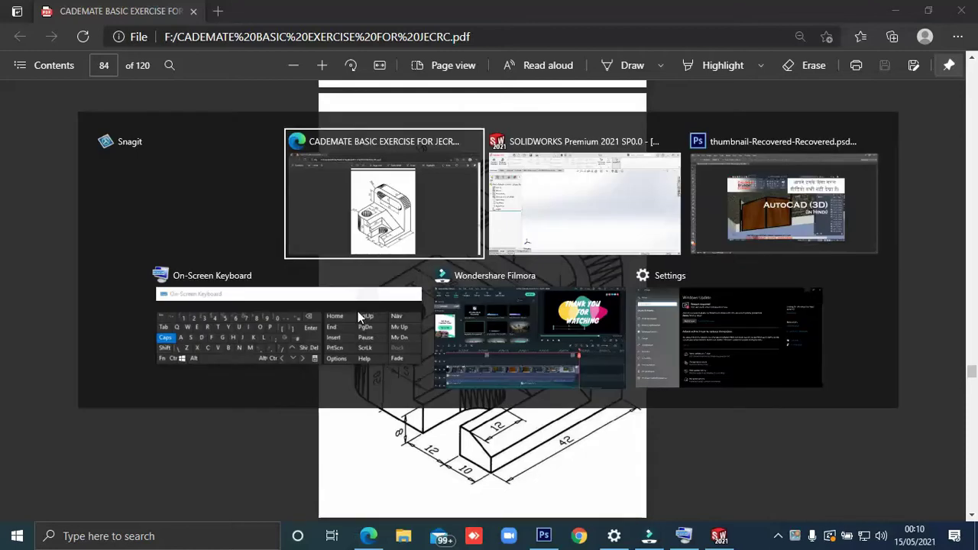
key(alt+Tab)
key(alt+Tab)
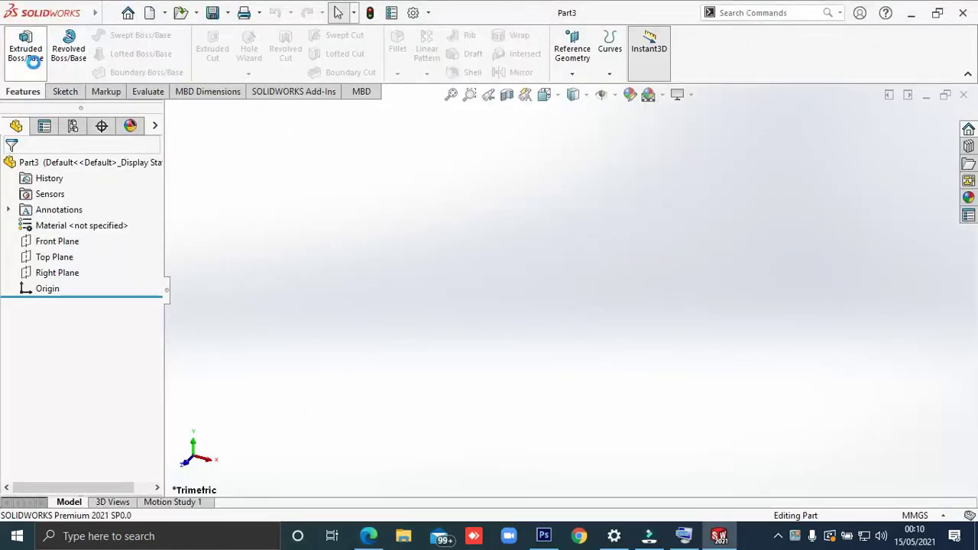
click(25, 48)
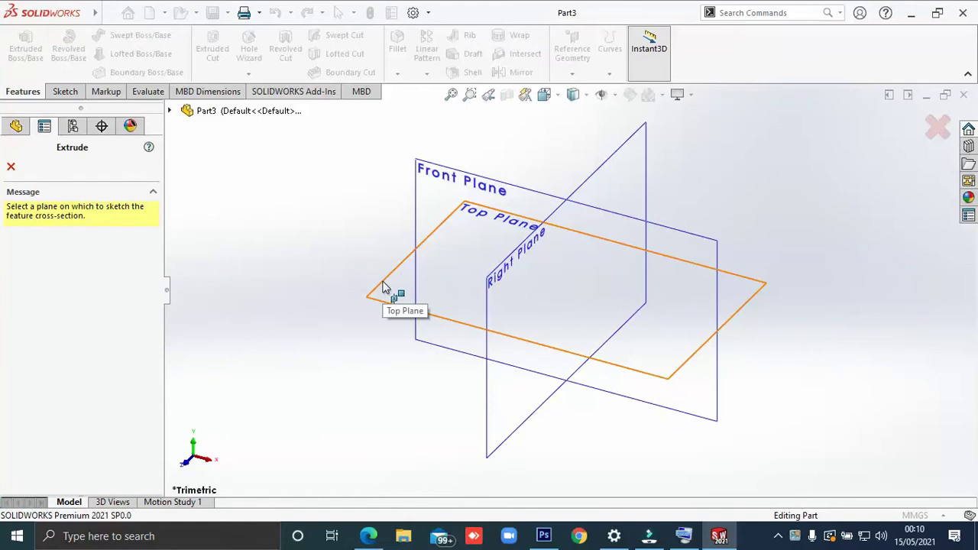
click(385, 289)
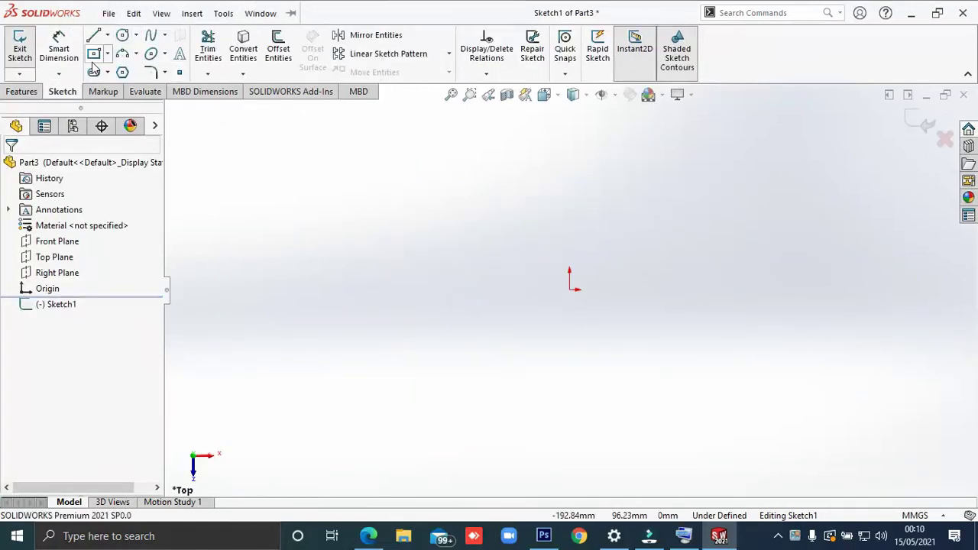
click(94, 53)
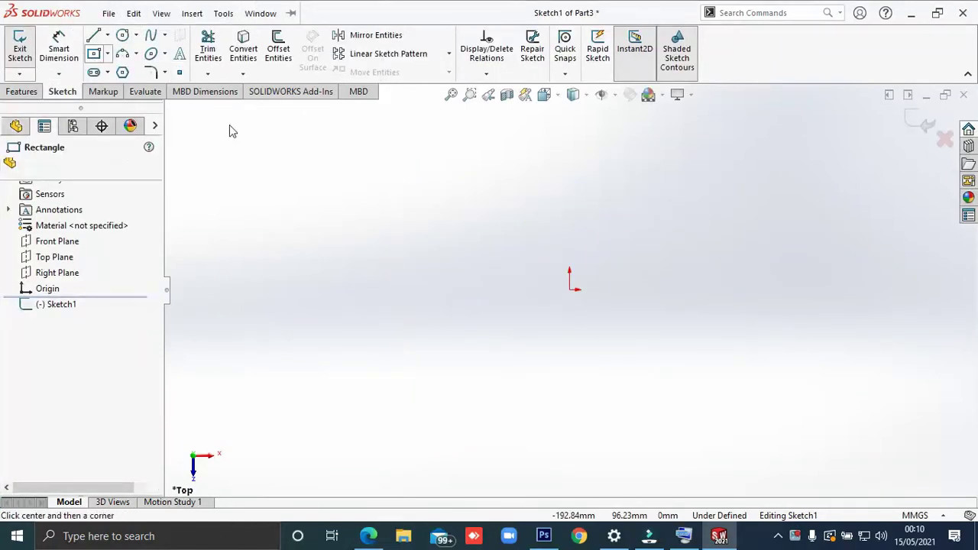
click(569, 291)
click(655, 215)
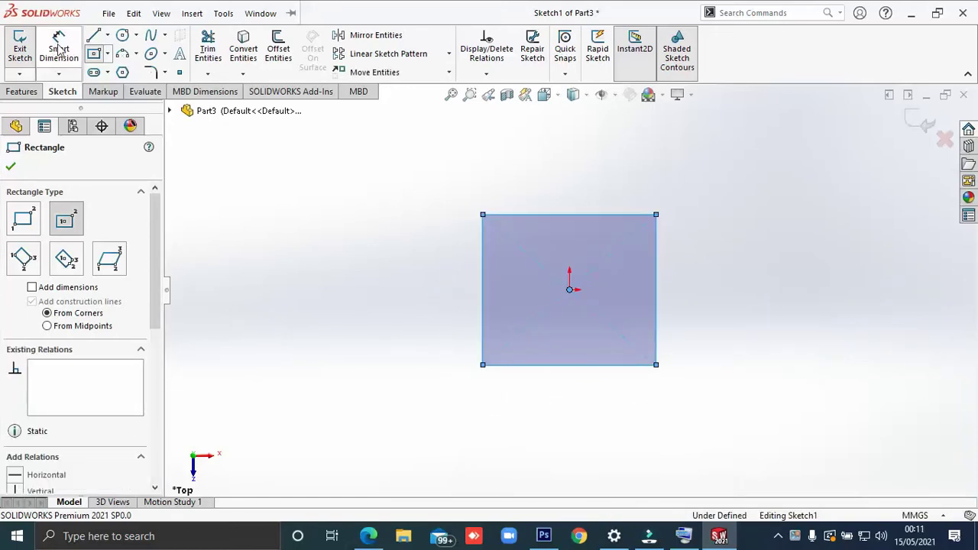
Step: Dimension the rectangle 42 mm tall and 50 mm wide, then exit the sketch
click(59, 52)
click(657, 285)
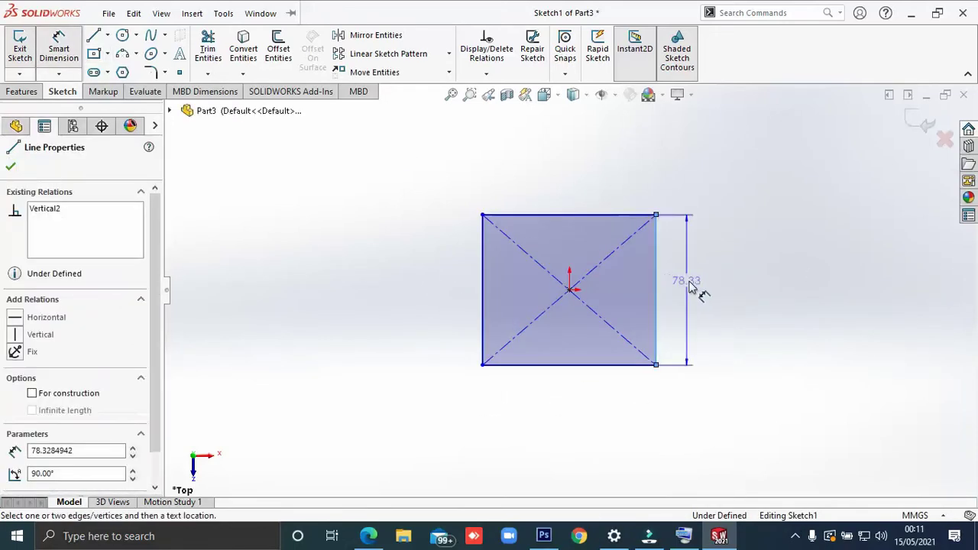
click(691, 285)
text(42)
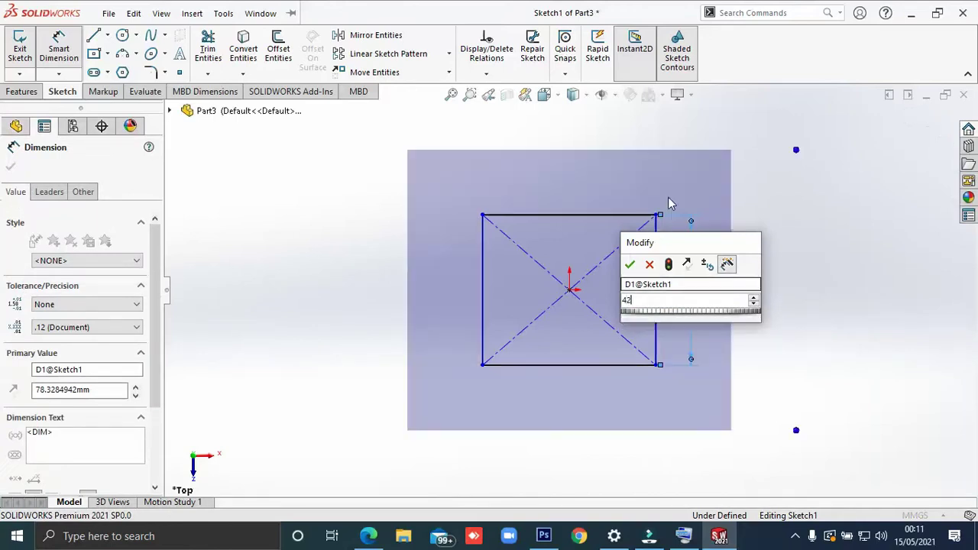
key(Return)
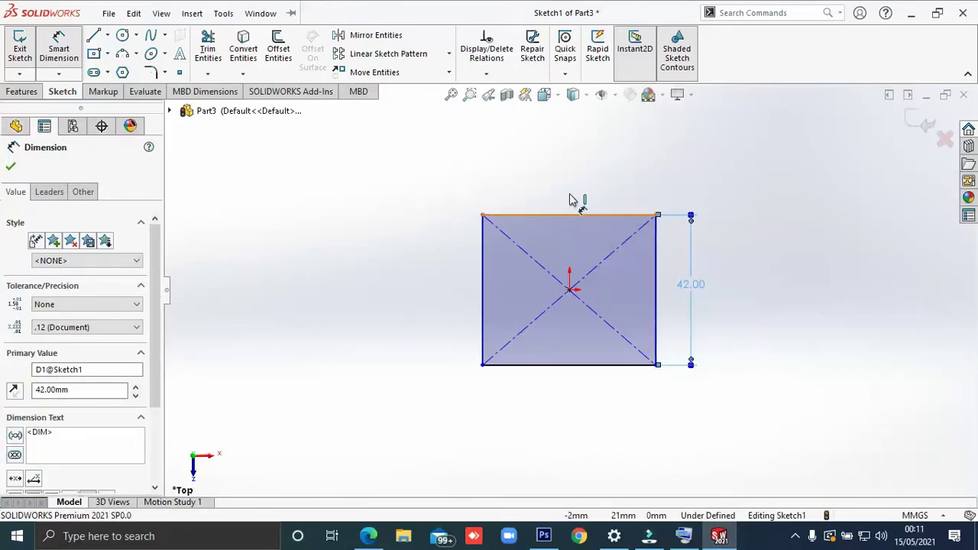
click(570, 199)
click(572, 192)
text(50)
key(Return)
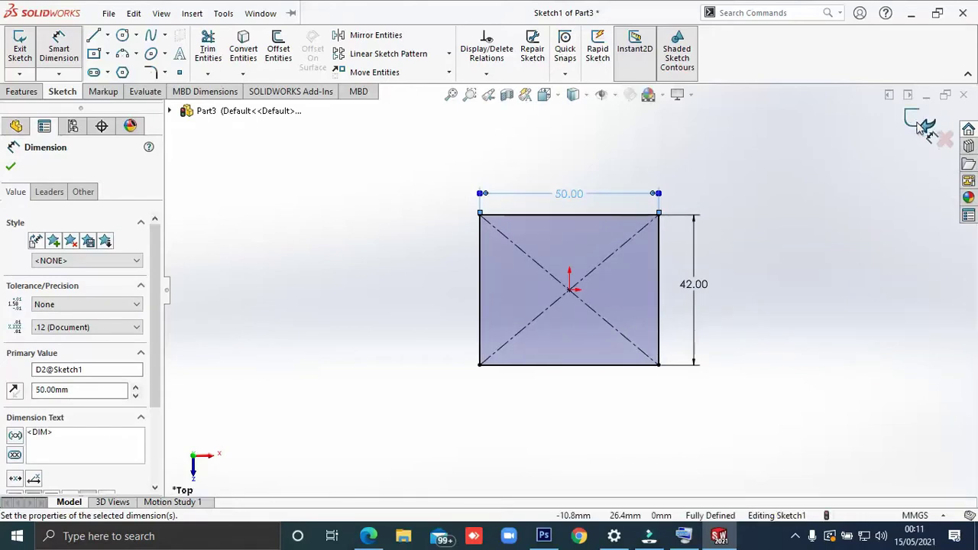
click(921, 126)
key(f)
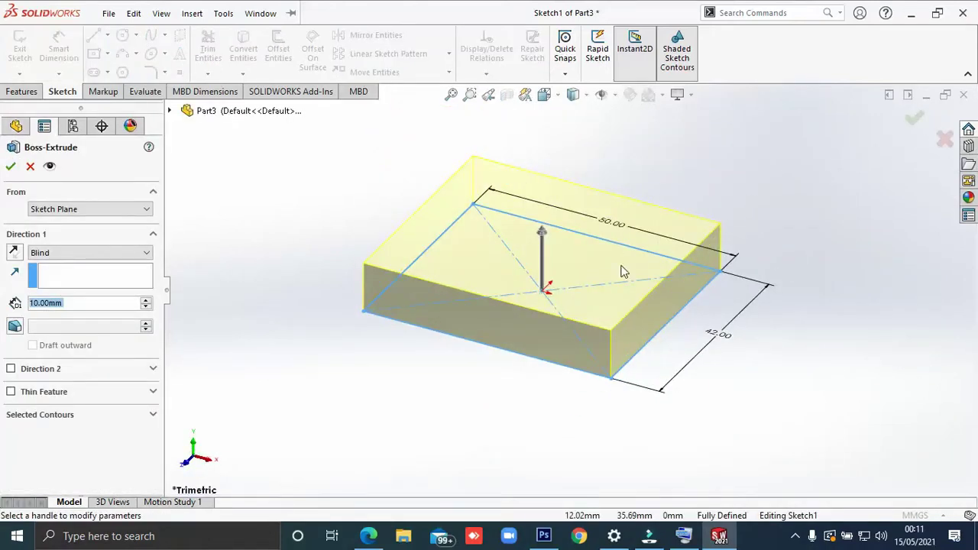
Step: Extrude the 50 × 42 rectangle 45 mm with the Mid Plane end condition
key(alt+Tab)
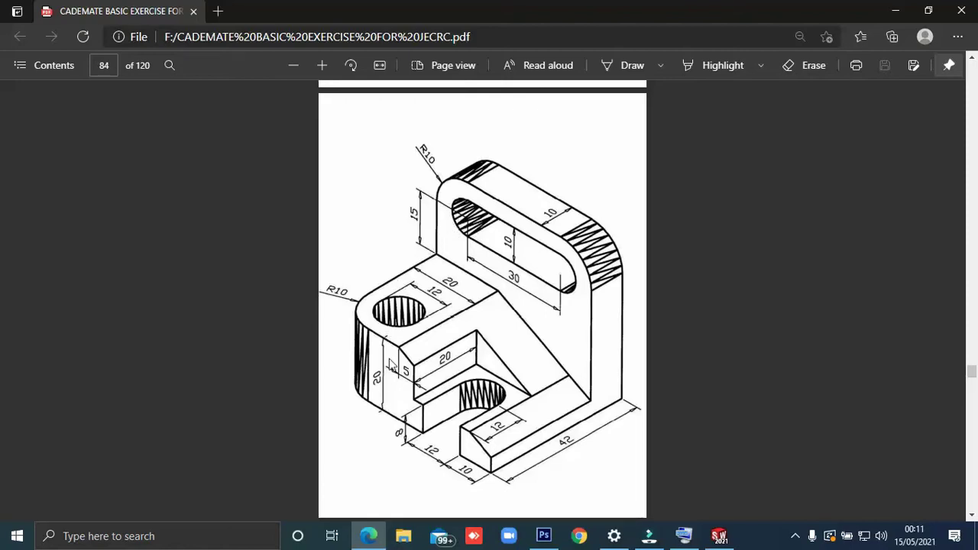
key(alt+Tab)
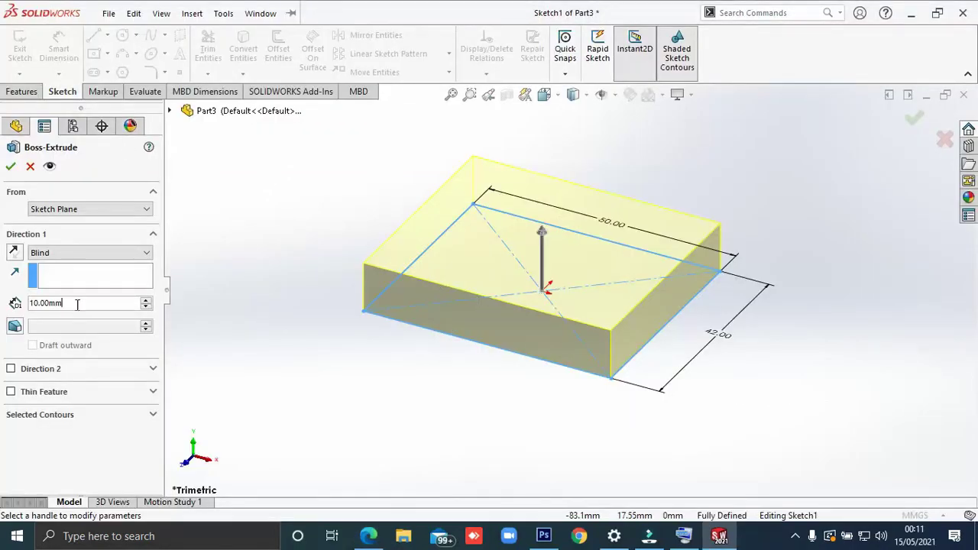
text(45)
key(Return)
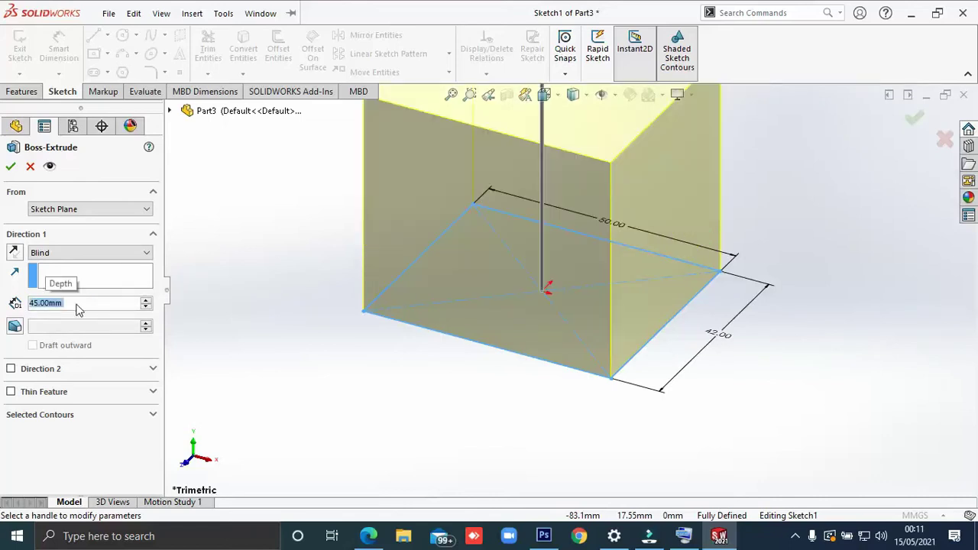
click(40, 256)
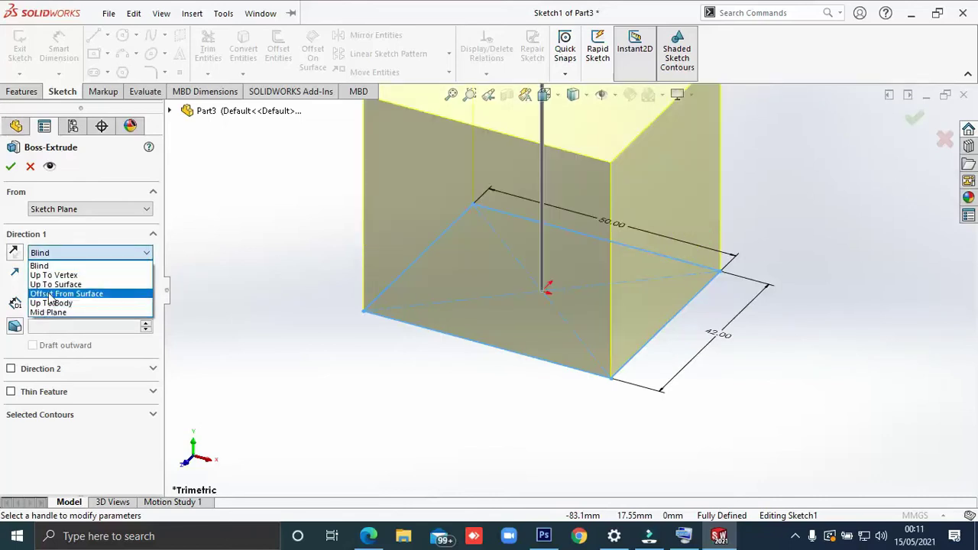
click(60, 313)
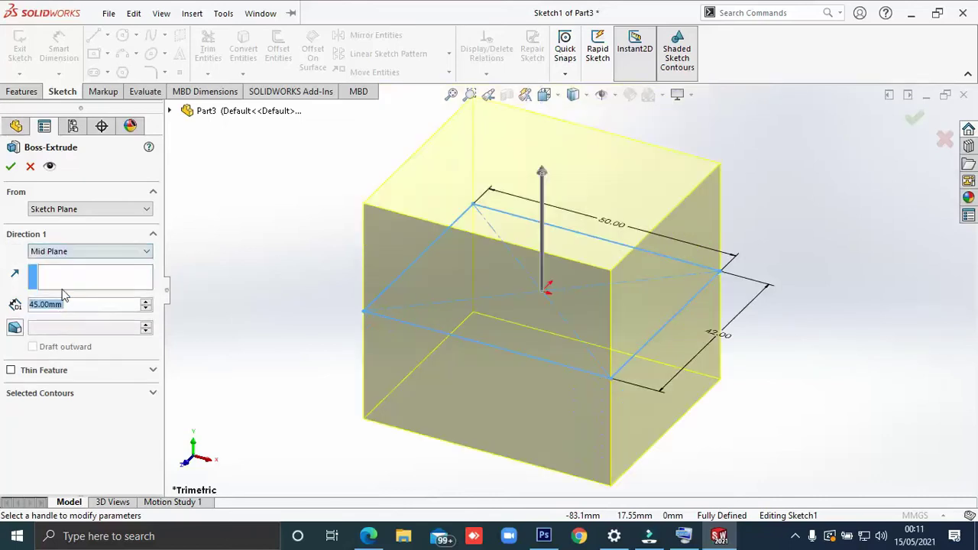
click(10, 166)
key(alt+Tab)
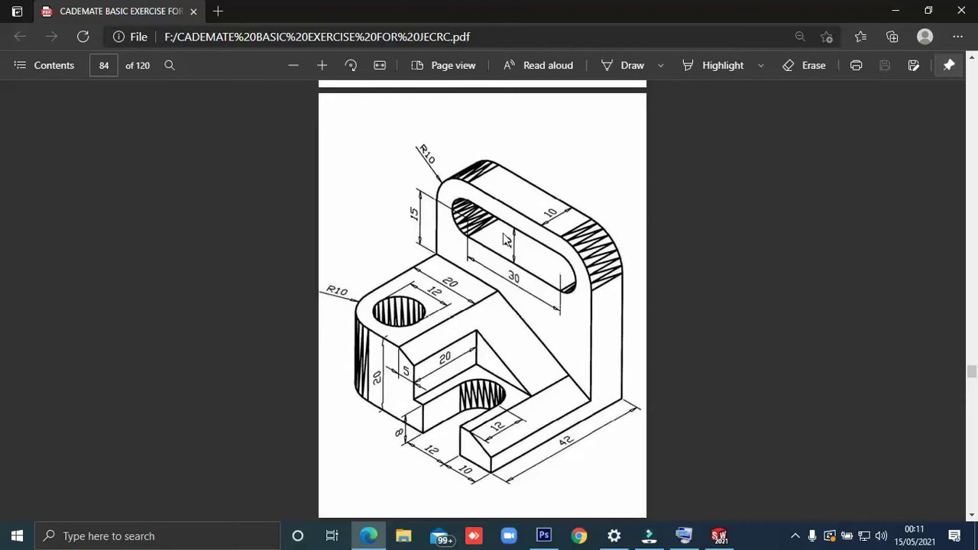
key(alt+Tab)
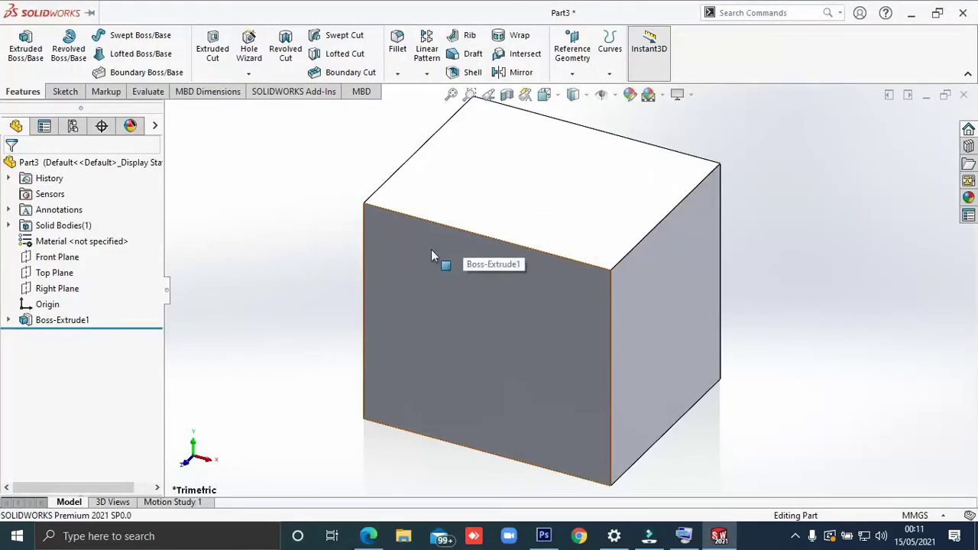
Step: On the block's front face, sketch a corner rectangle from the top-left corner to the right edge's midpoint
click(430, 249)
click(214, 52)
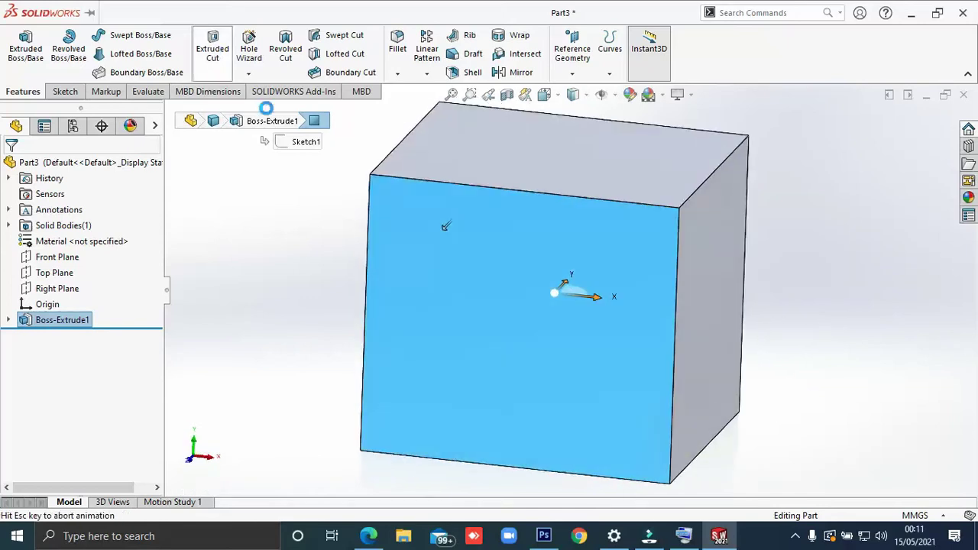
click(252, 199)
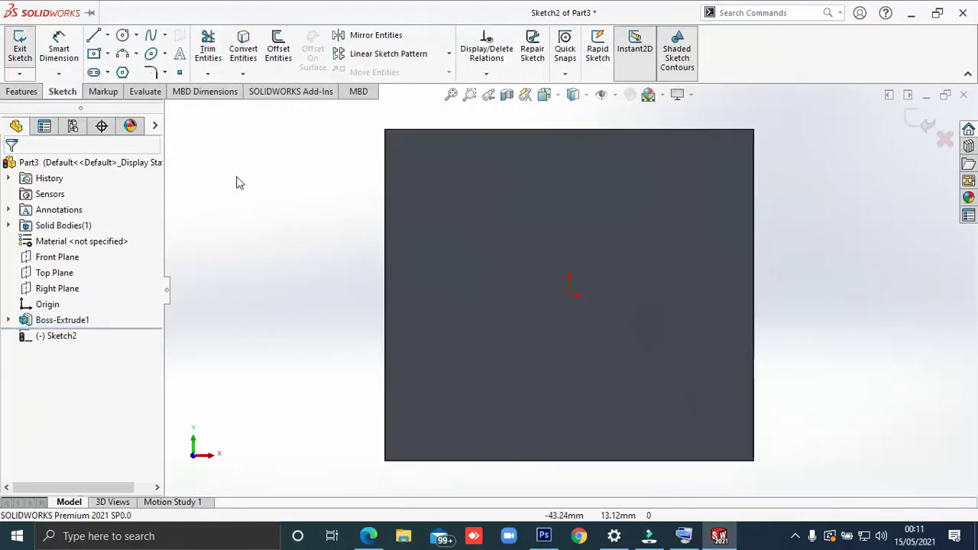
click(109, 54)
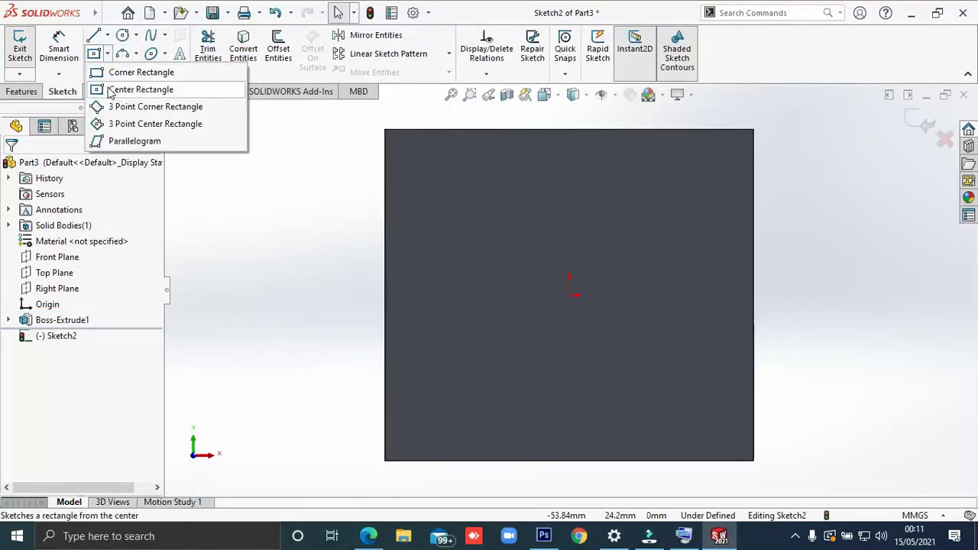
click(115, 72)
click(387, 131)
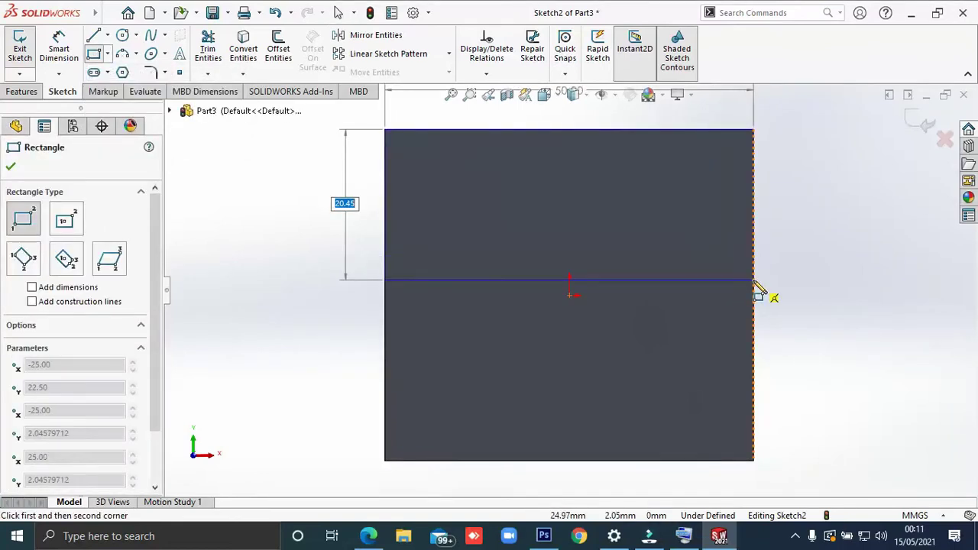
click(754, 280)
Step: Dimension the rectangle's height to 25 mm
click(58, 47)
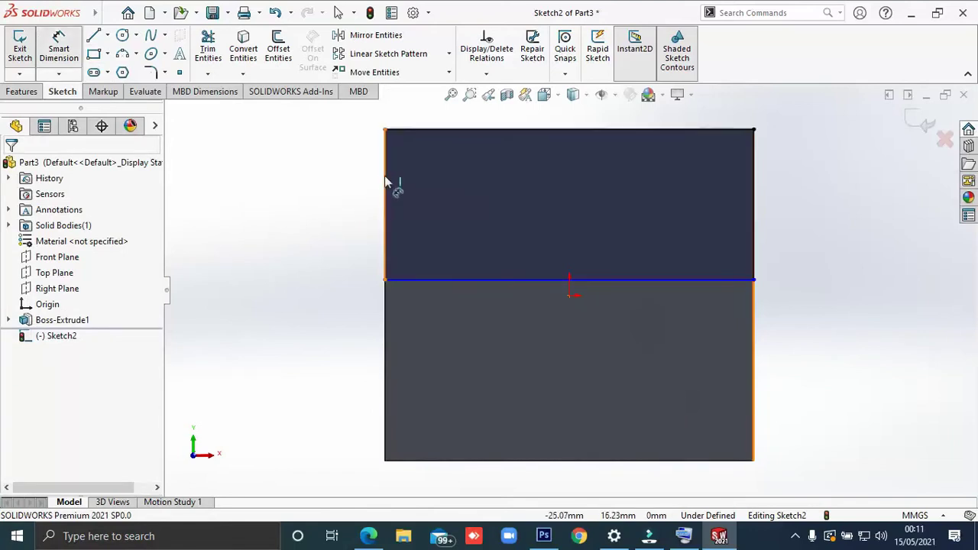
click(386, 183)
click(357, 195)
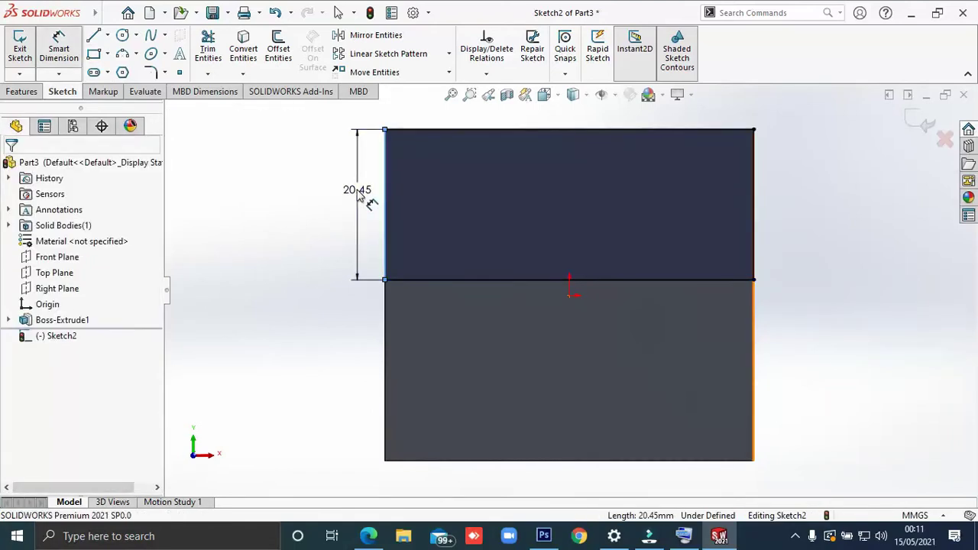
text(25)
key(Return)
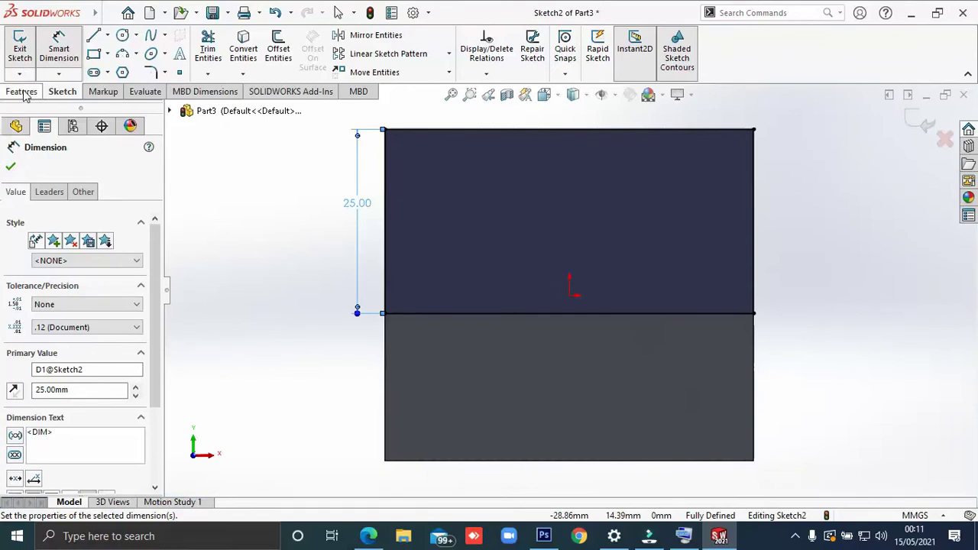
click(20, 47)
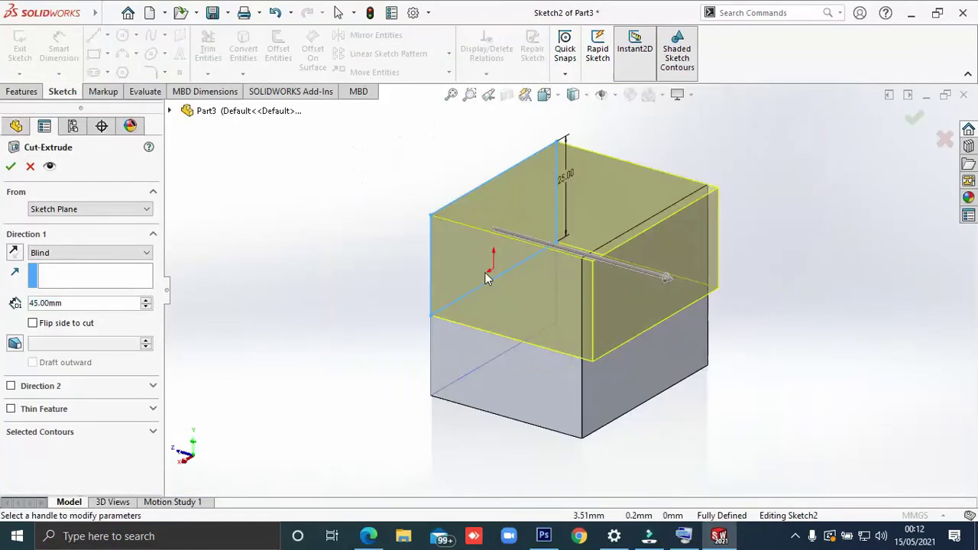
Step: Cut the rectangle 32 mm deep into the block and return to the isometric view
key(alt+Tab)
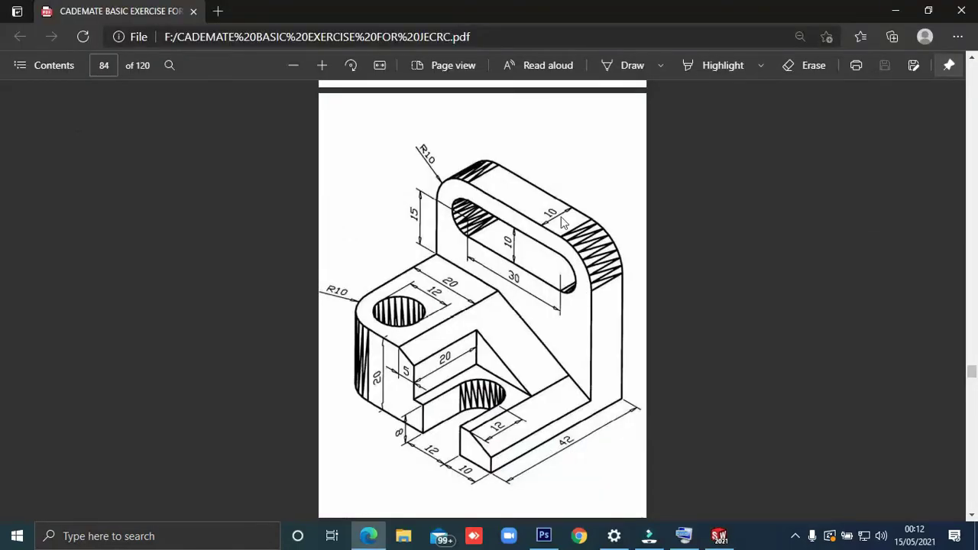
key(alt+Tab)
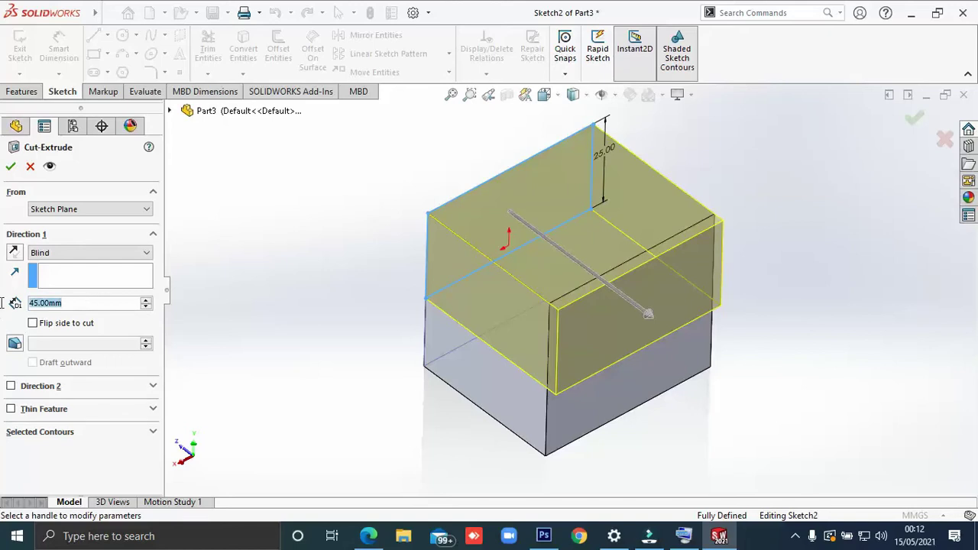
text(32)
key(Return)
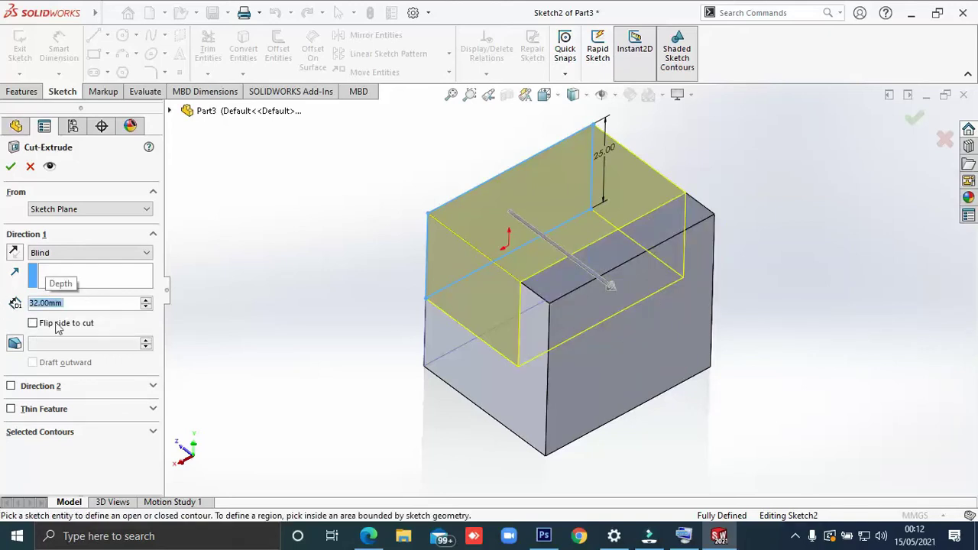
middle_drag(353, 379, 408, 290)
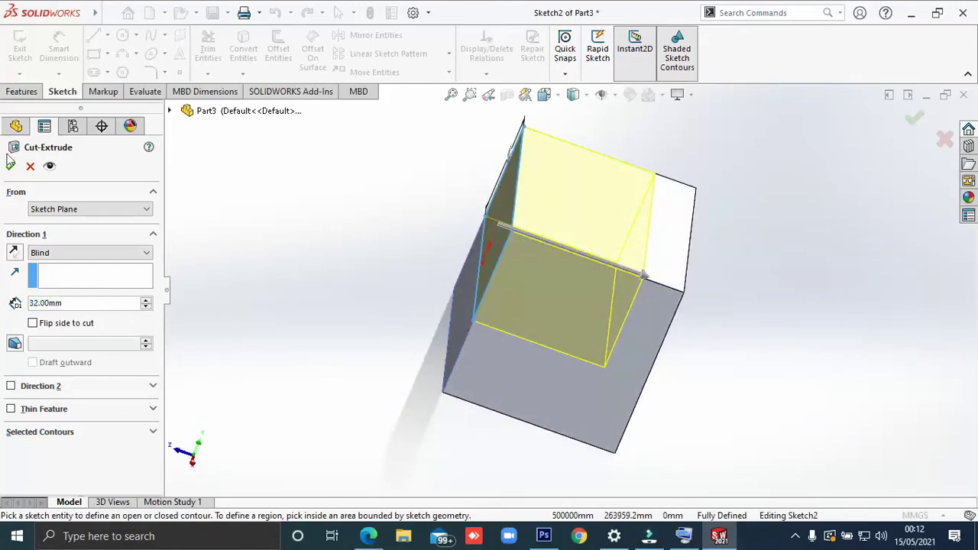
click(8, 167)
key(ctrl+7)
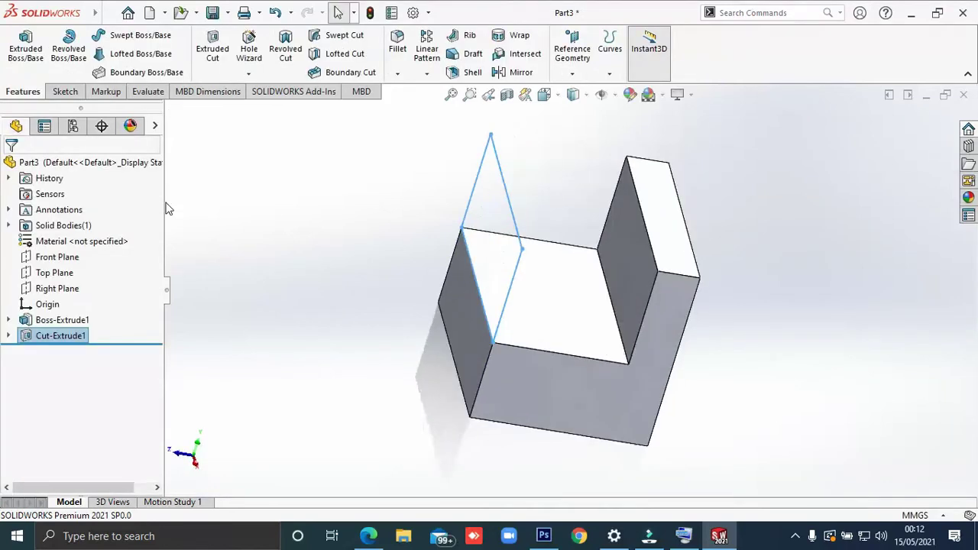
Step: Fillet the upright's top left and top right edges with a 10 mm radius
click(368, 293)
mouse_move(495, 315)
middle_down()
mouse_move(458, 313)
mouse_move(509, 313)
mouse_move(506, 291)
middle_up()
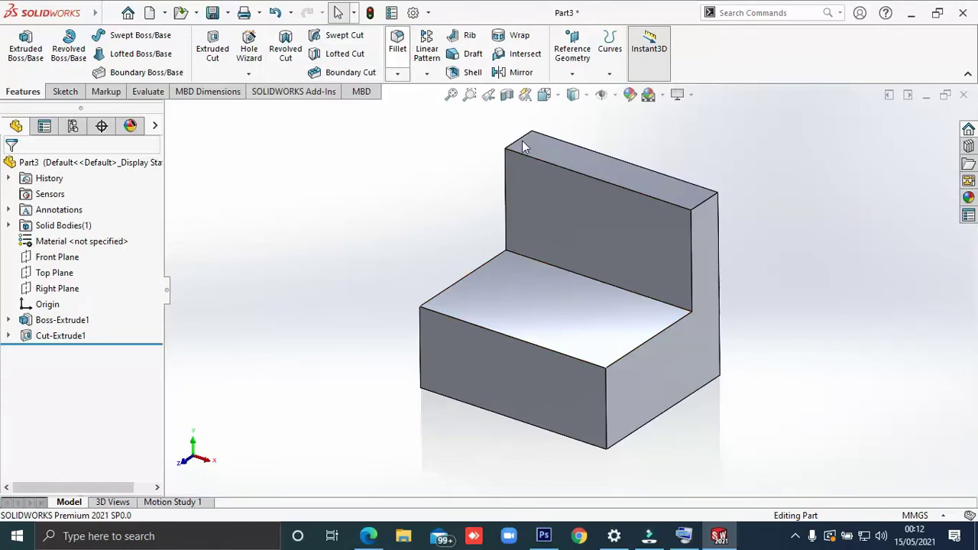
key(ctrl+f)
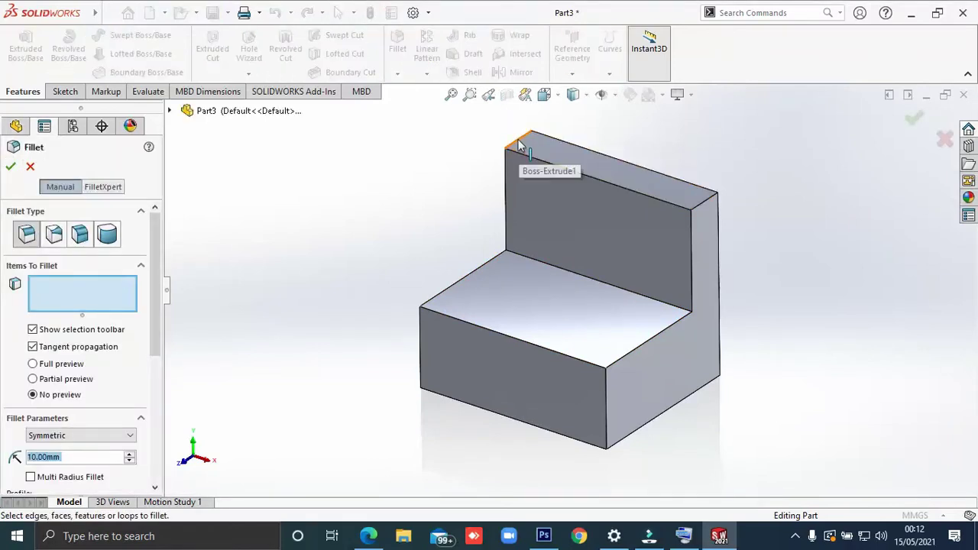
click(519, 145)
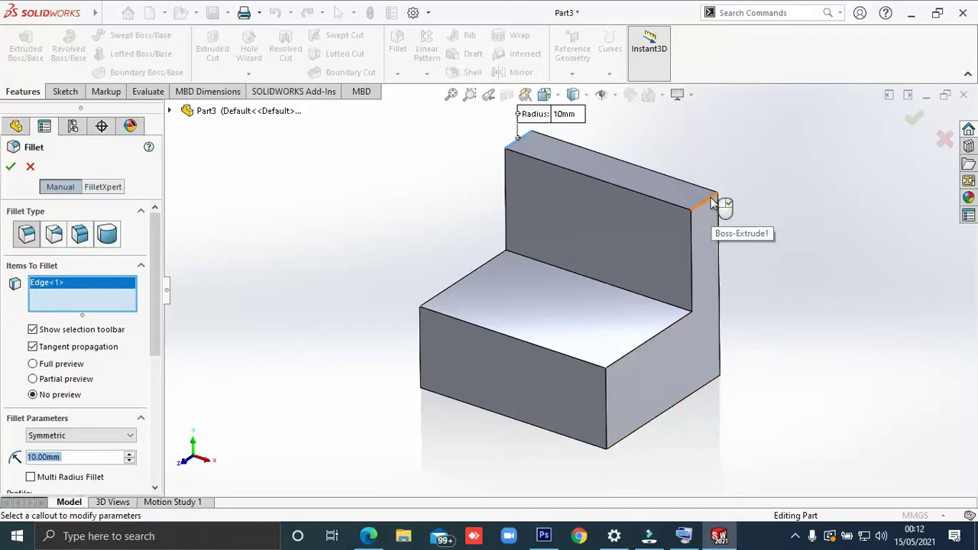
click(712, 201)
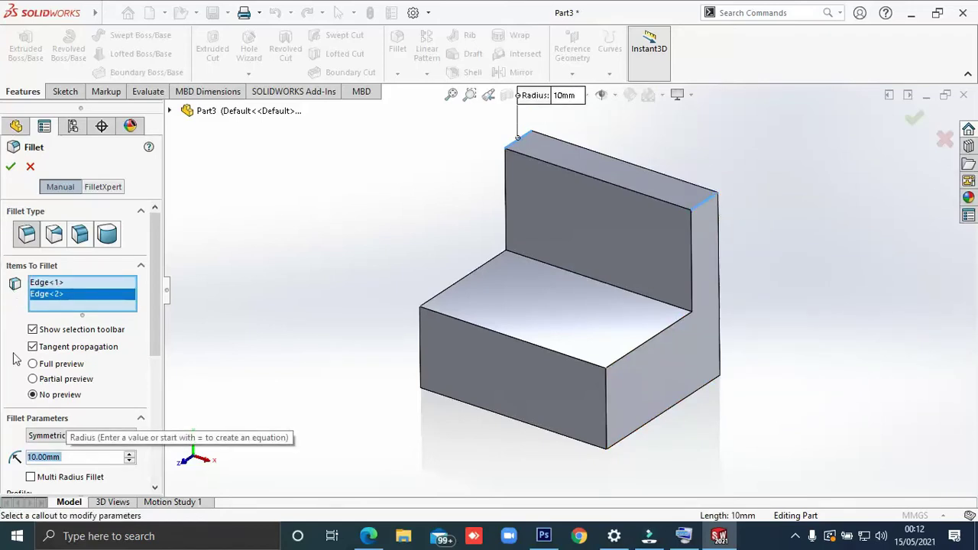
key(Return)
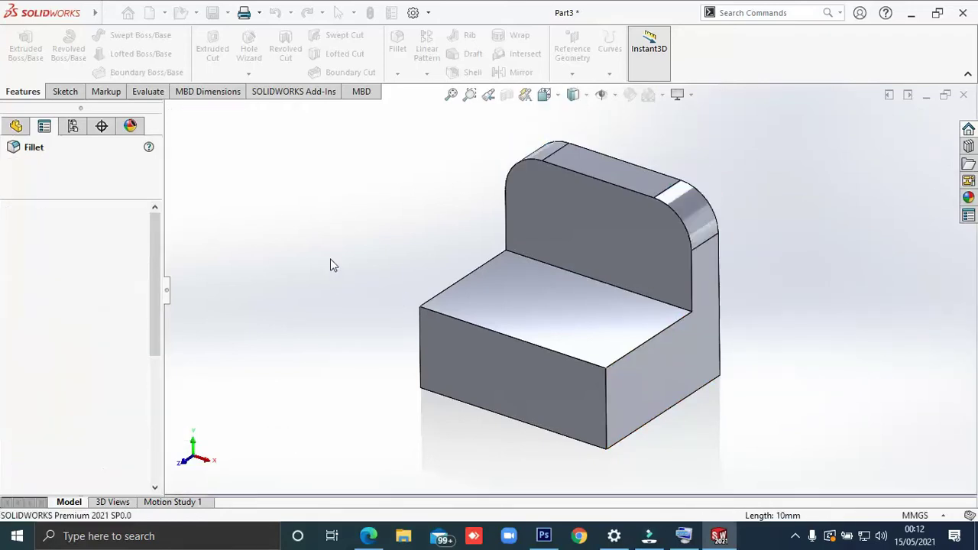
key(alt+Tab)
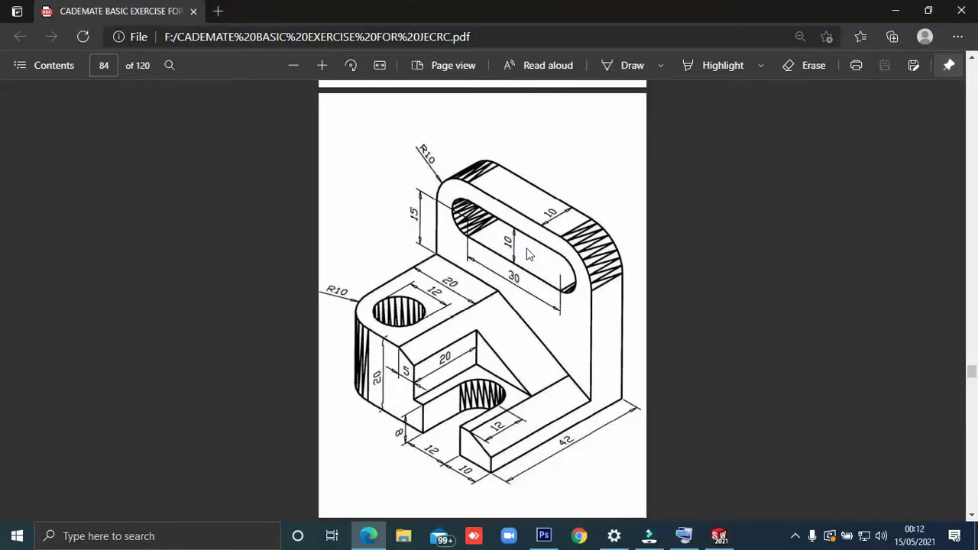
Step: Sketch a horizontal straight slot on the upright's front face for a cut
key(alt+Tab)
click(551, 201)
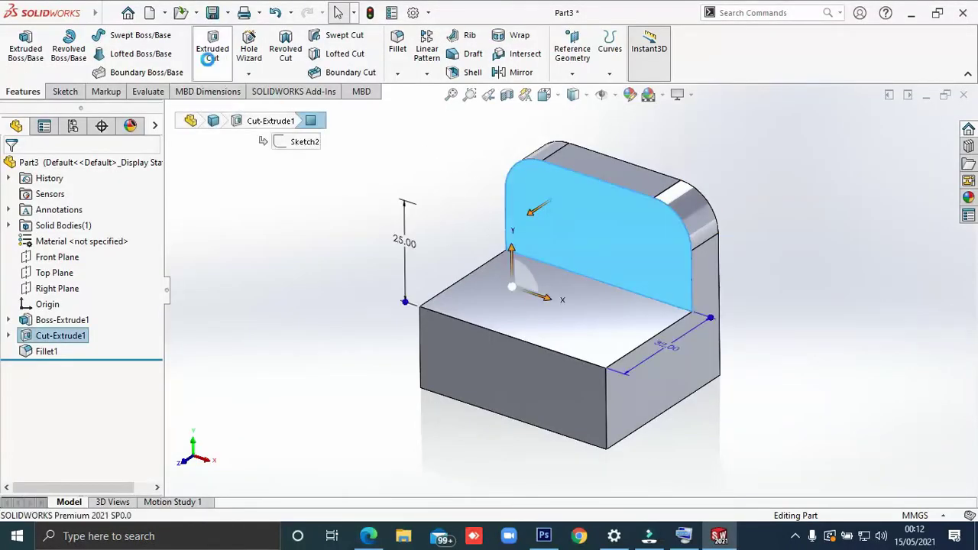
click(208, 58)
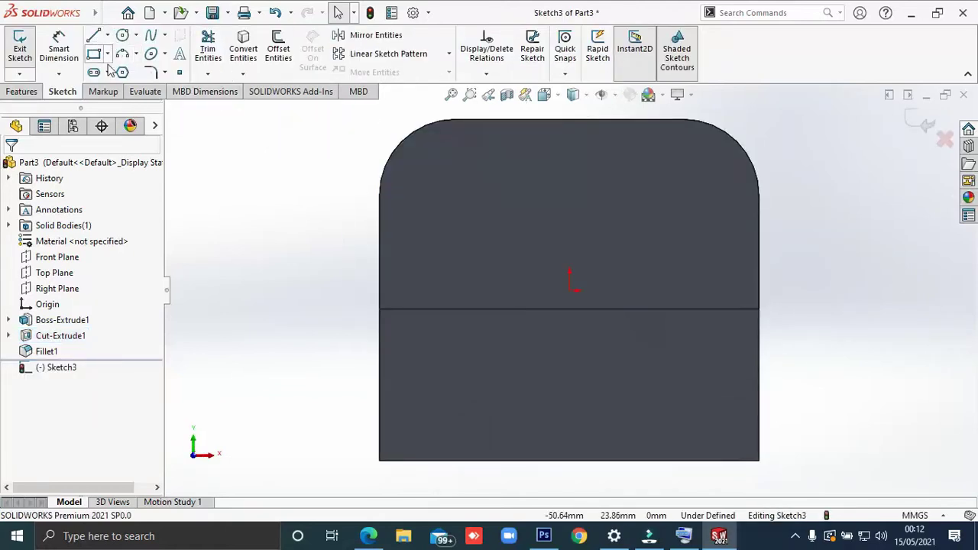
click(94, 72)
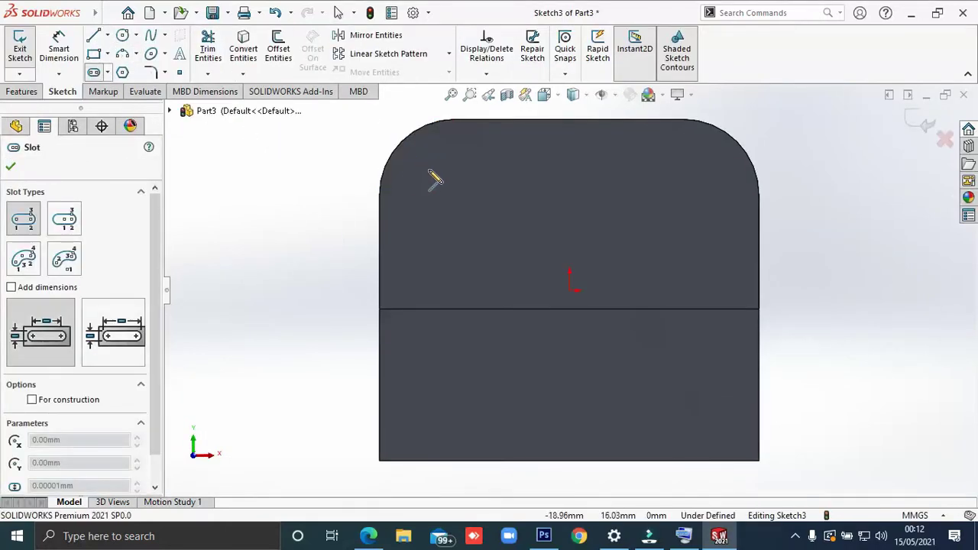
click(453, 197)
click(683, 205)
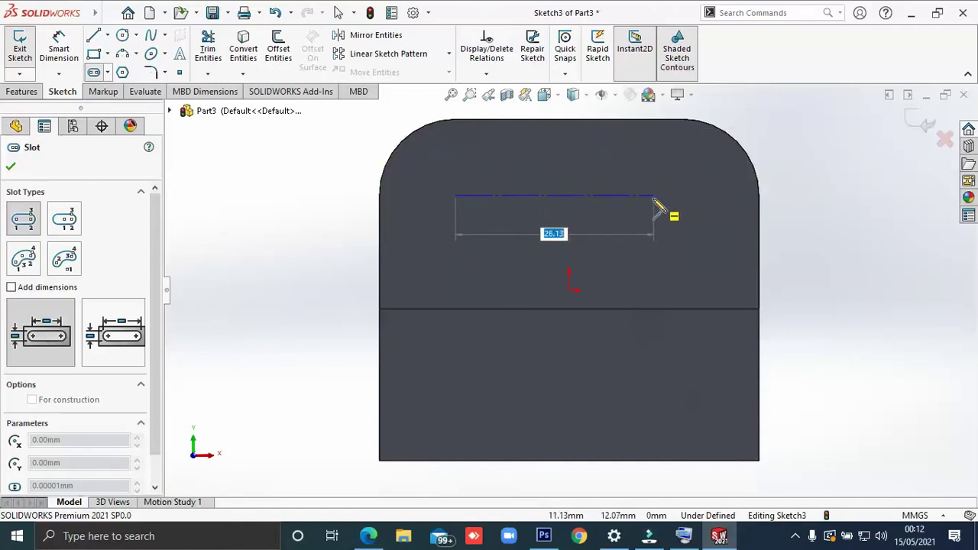
click(683, 196)
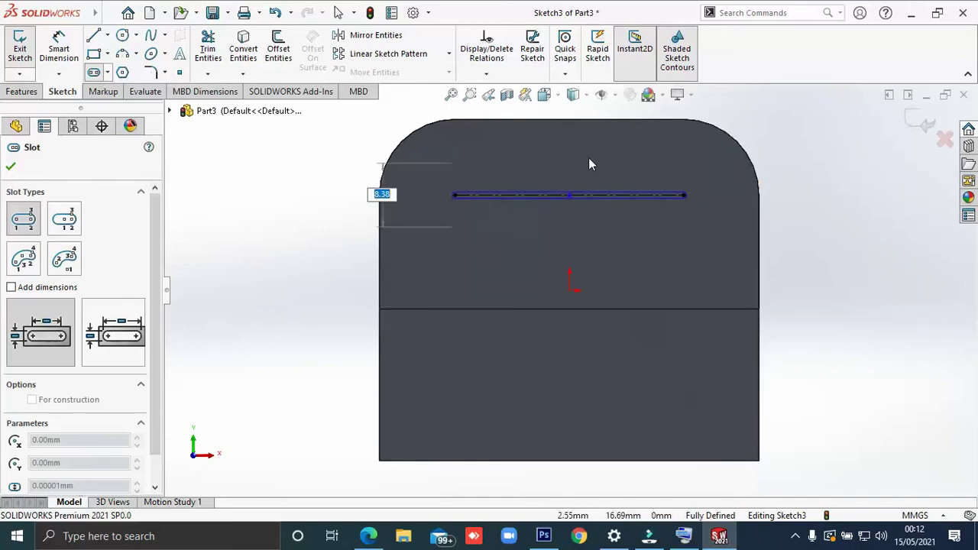
click(588, 157)
key(Escape)
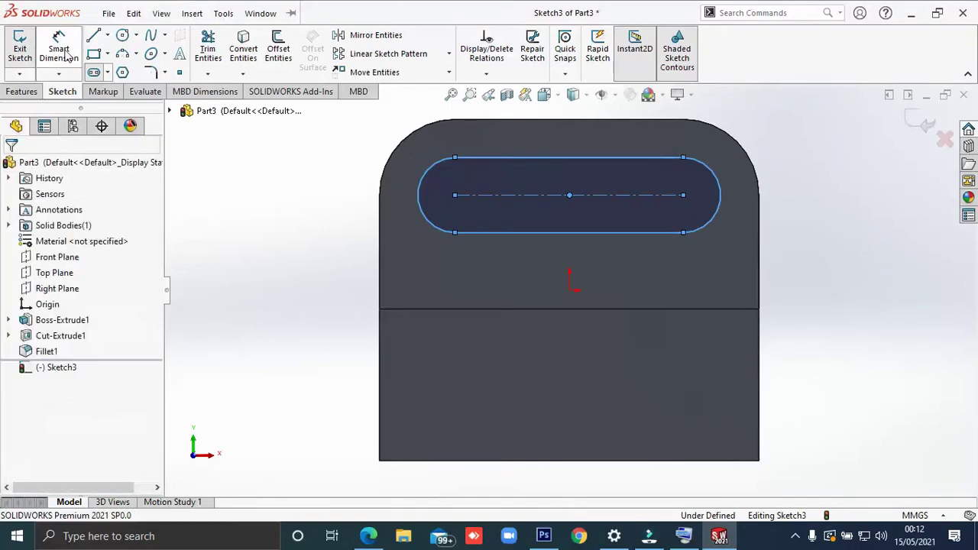
Step: Dimension the slot's end arc to a 5 mm radius
click(446, 163)
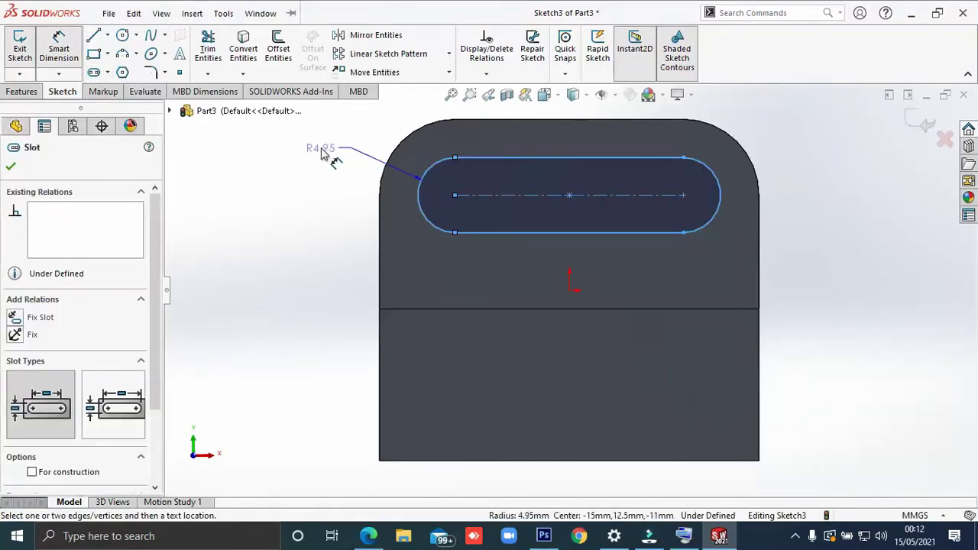
key(alt+Tab)
key(alt+Tab)
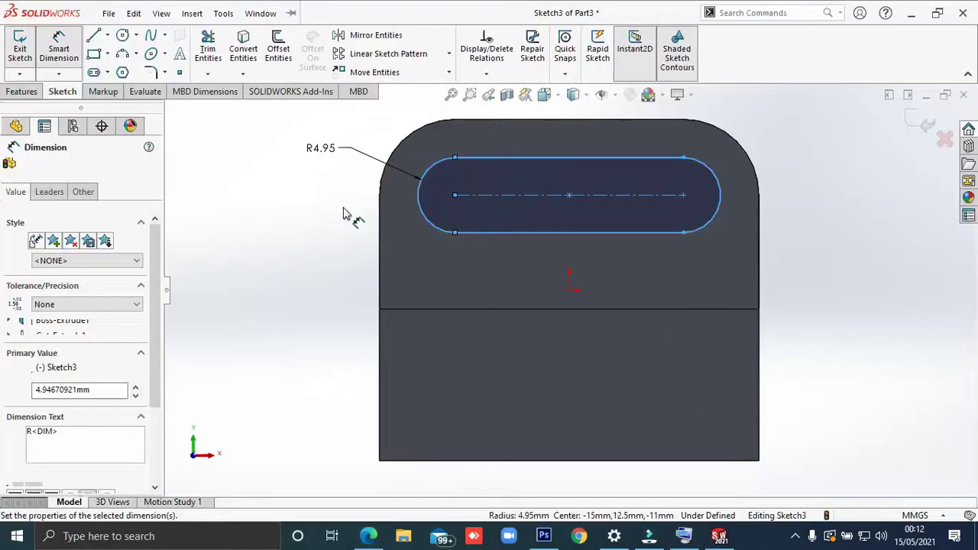
click(317, 184)
text(5)
key(Return)
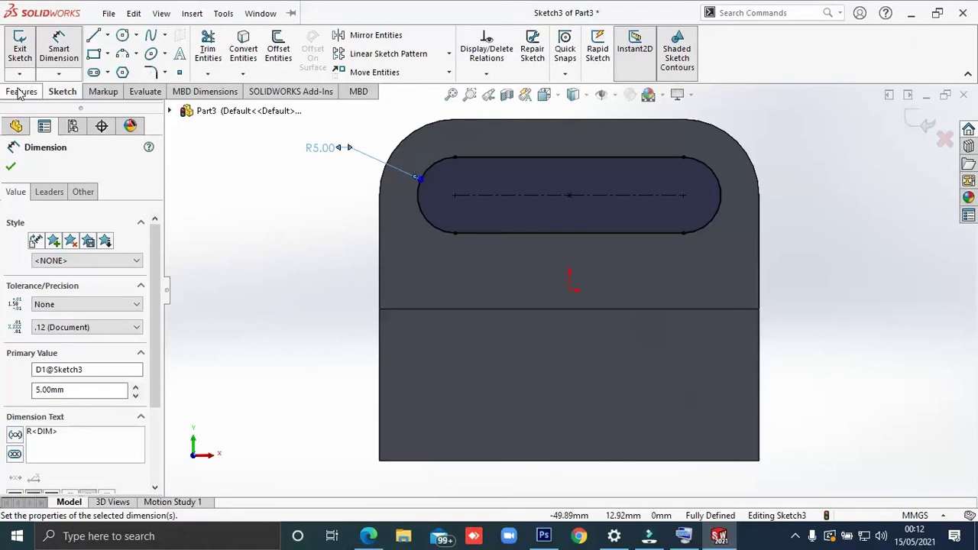
key(Escape)
click(538, 222)
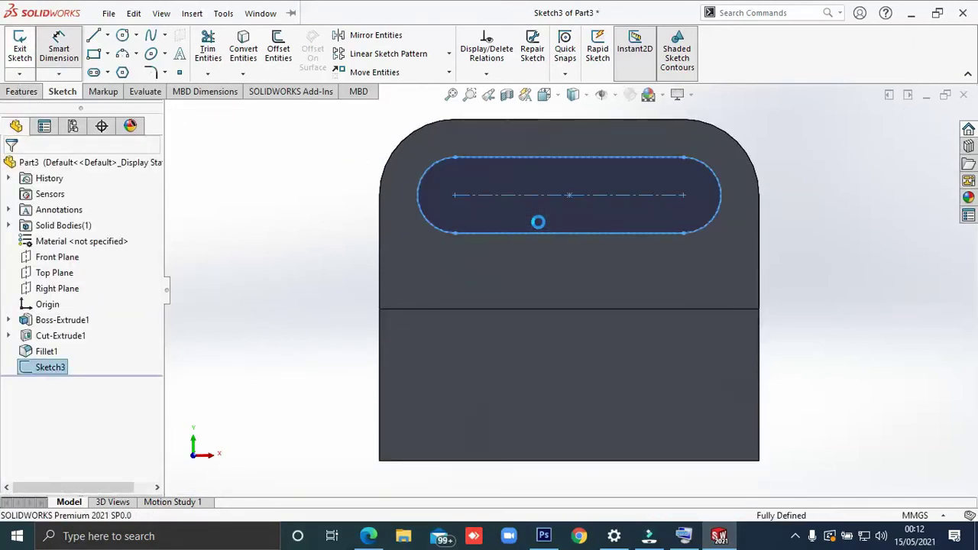
Step: Cut the slot through the upright as Cut-Extrude2
key(e)
mouse_move(497, 269)
middle_down()
mouse_move(475, 291)
mouse_move(443, 292)
middle_up()
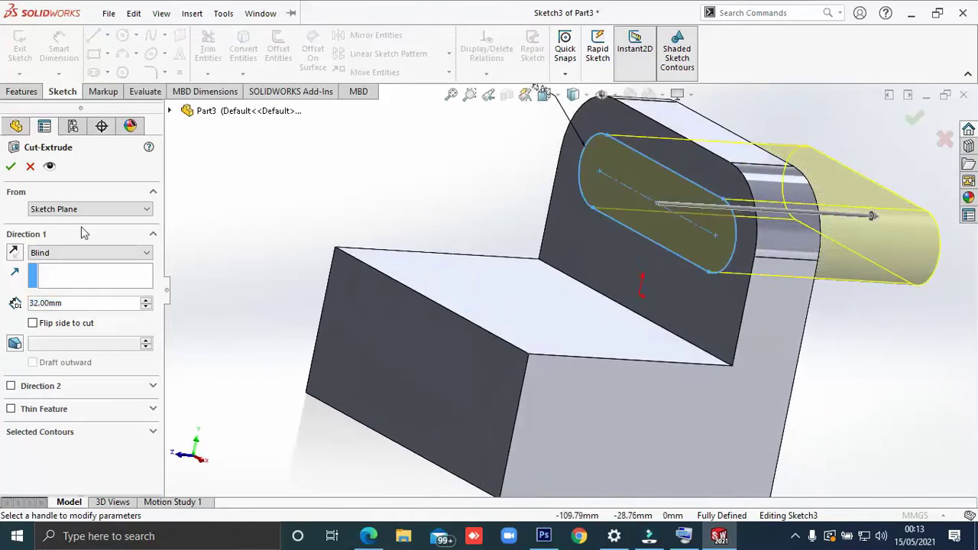
click(11, 167)
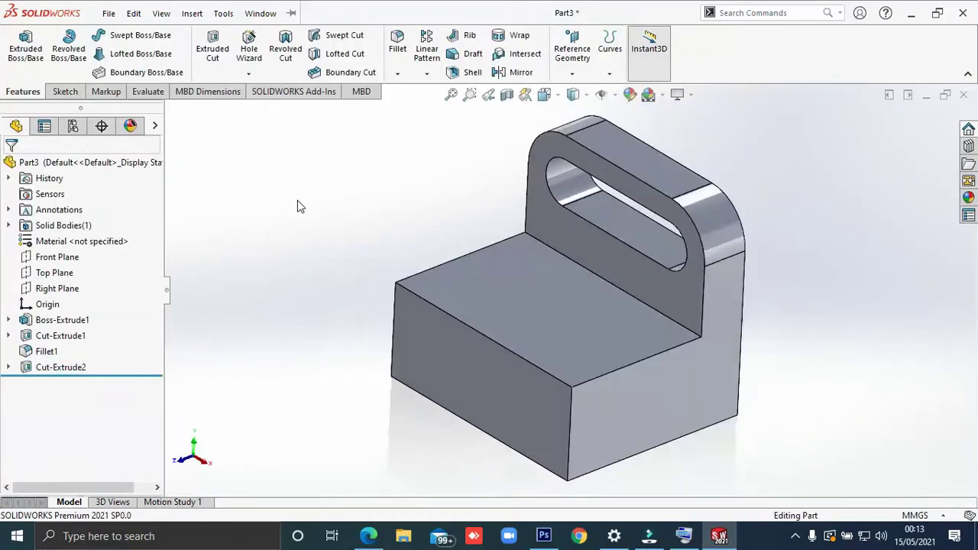
key(alt+Tab)
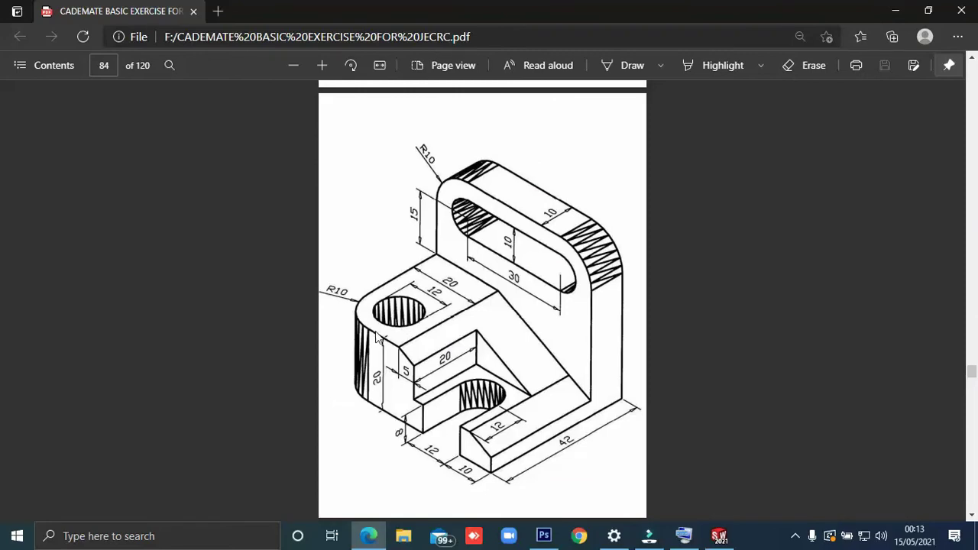
key(alt+Tab)
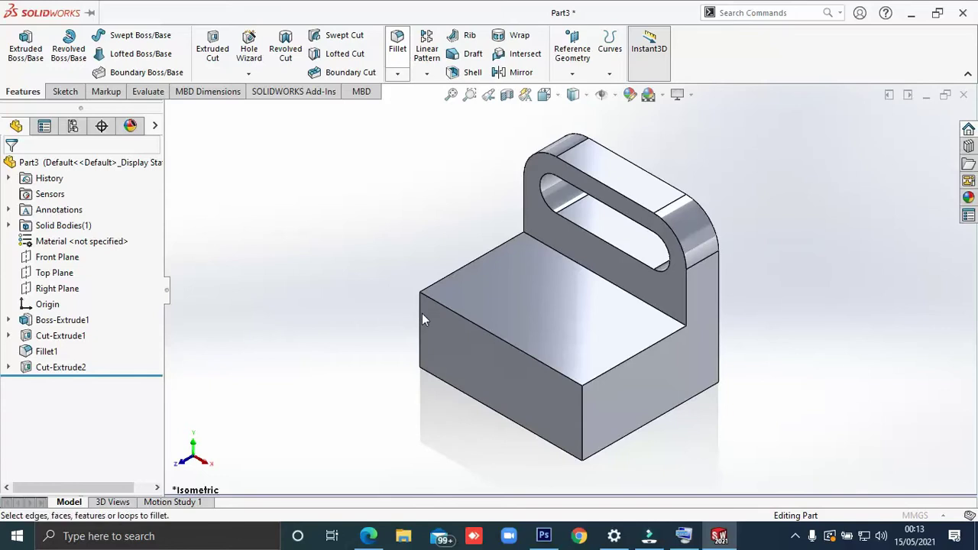
Step: Round the base's front-left vertical edge with a 10 mm fillet
key(alt+Tab)
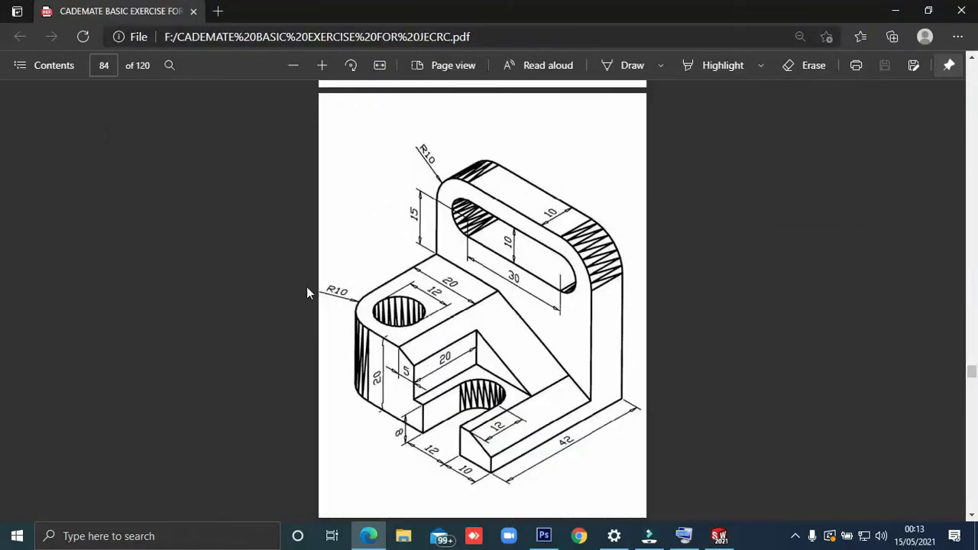
key(alt+Tab)
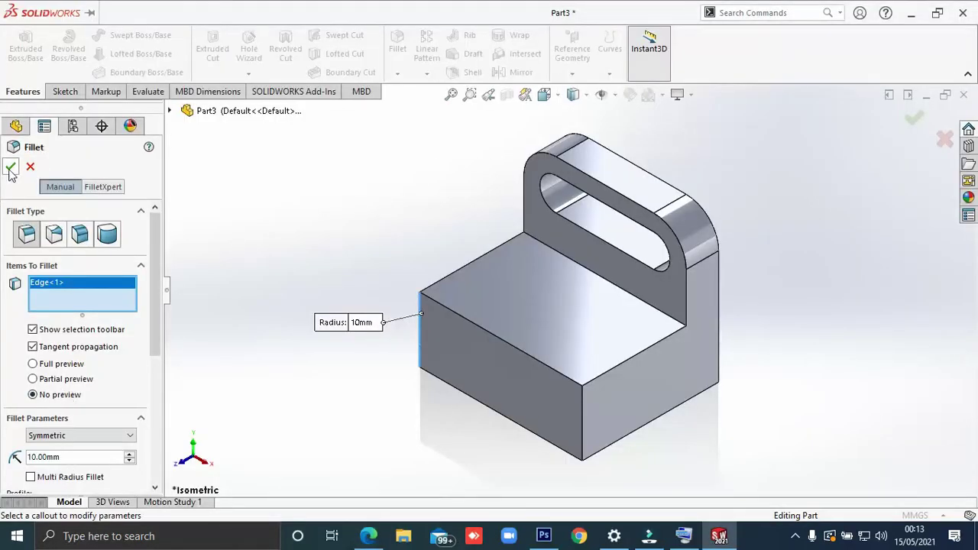
click(10, 168)
key(alt+Tab)
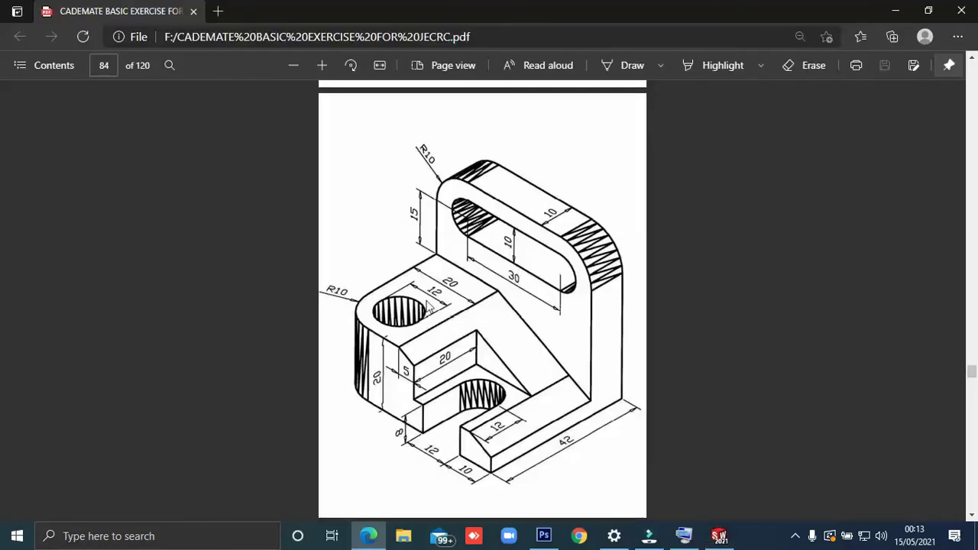
key(alt+Tab)
click(500, 278)
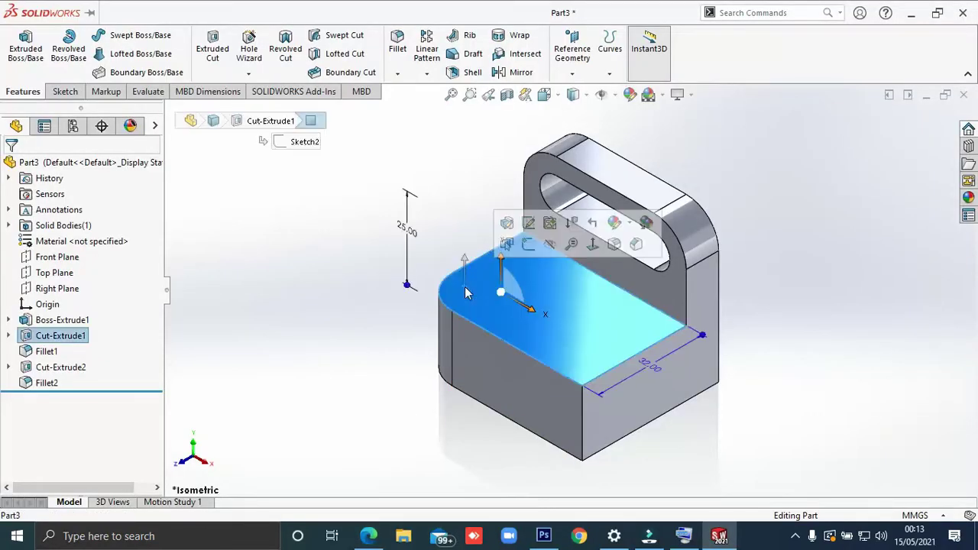
key(ctrl+8)
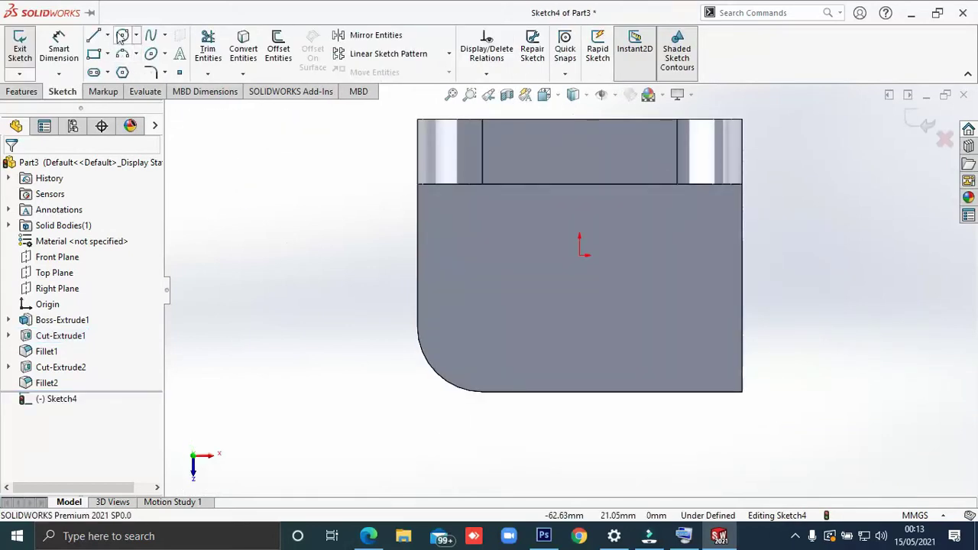
Step: Sketch a 12 mm diameter circle on the base top, centred on the rounded corner
click(122, 35)
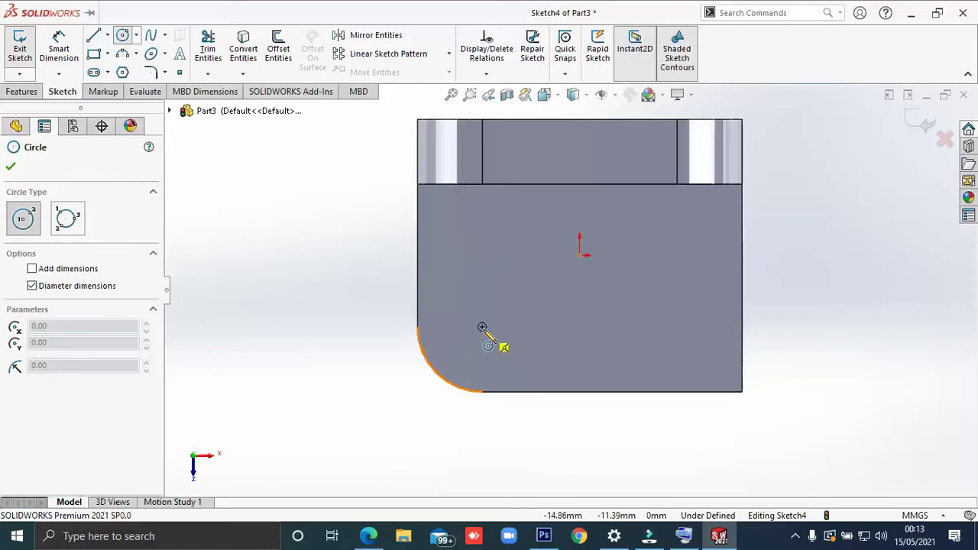
click(482, 327)
click(484, 283)
key(Escape)
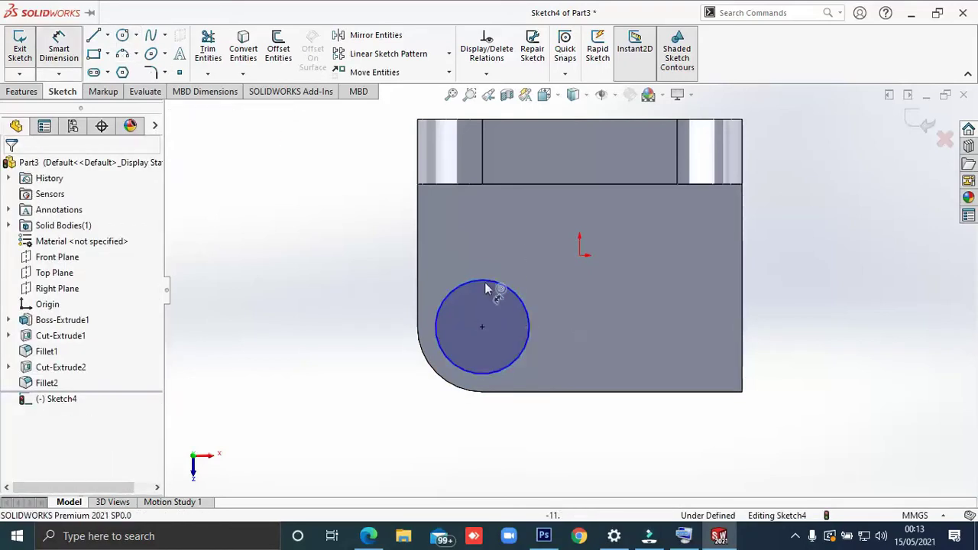
click(486, 272)
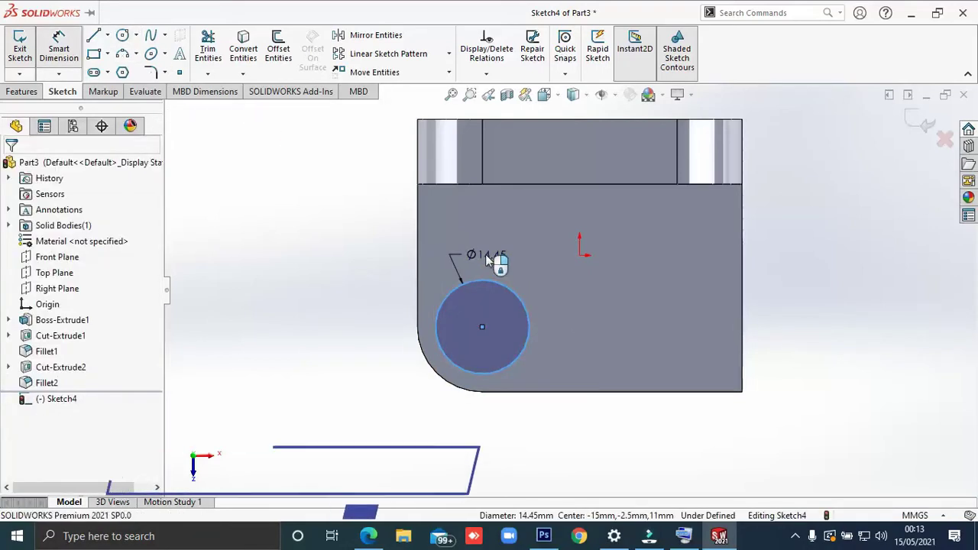
click(485, 255)
text(12)
key(Return)
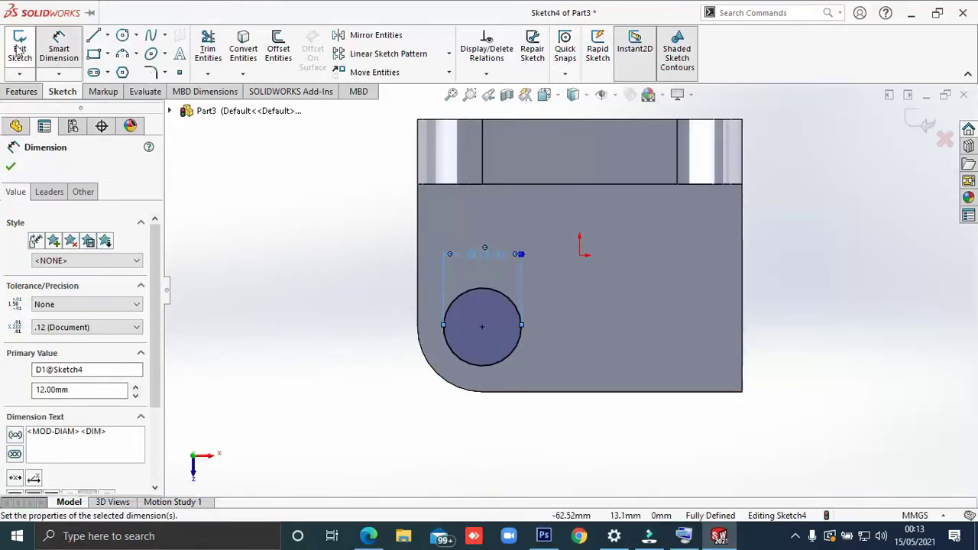
key(Escape)
key(f)
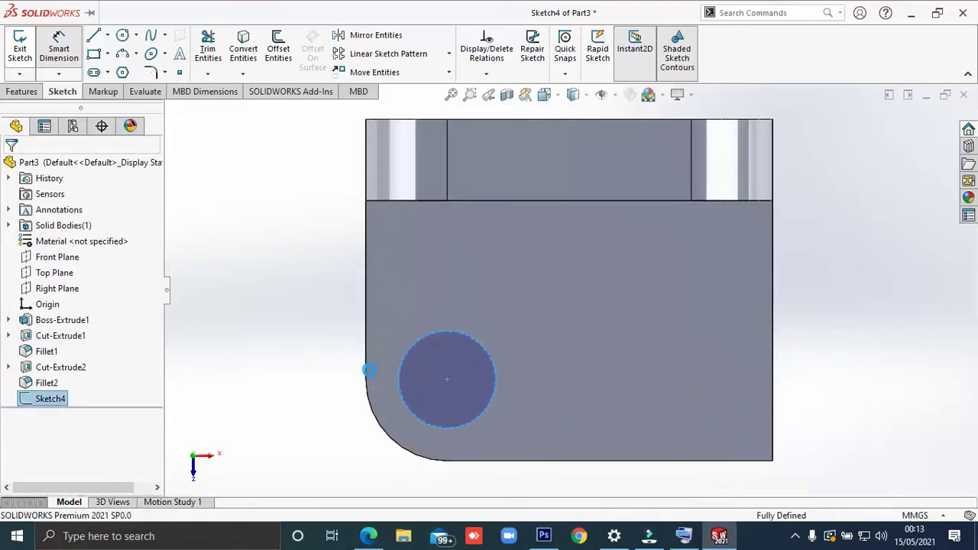
Step: Cut the 12 mm circle into the base as a hole
key(e)
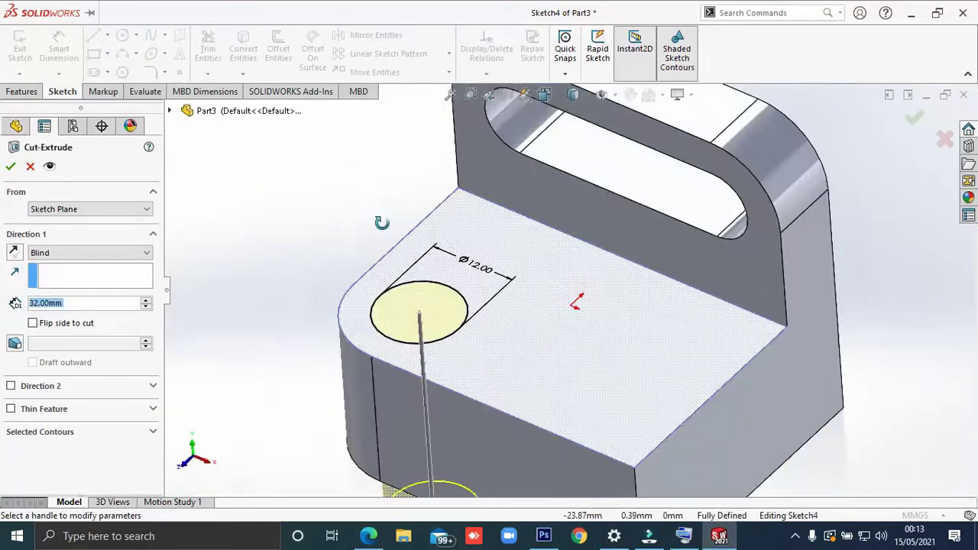
middle_drag(452, 334, 404, 197)
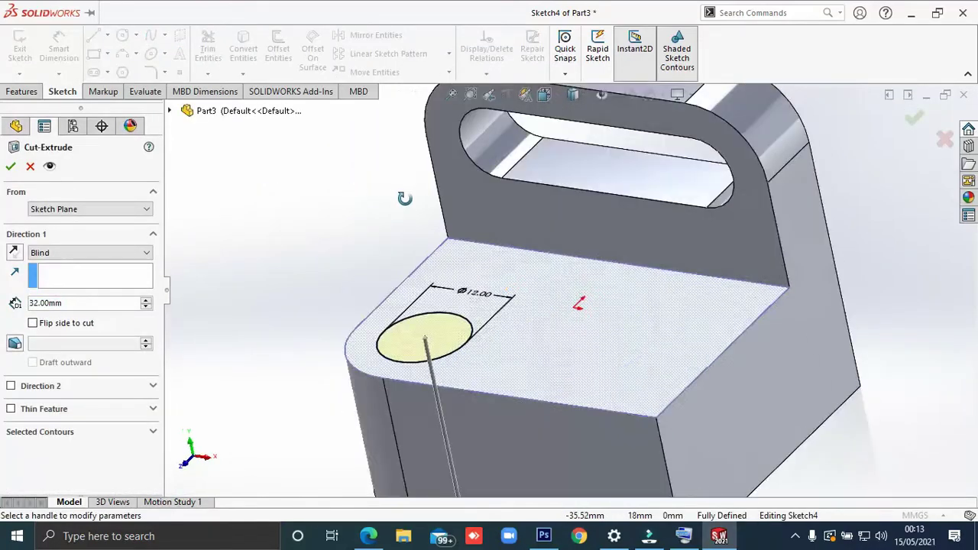
click(11, 166)
key(f)
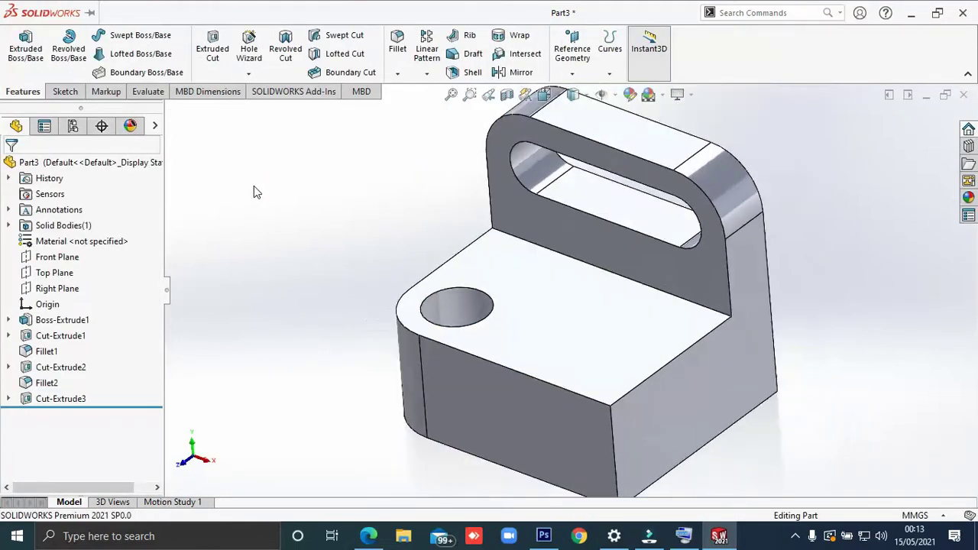
key(alt+Tab)
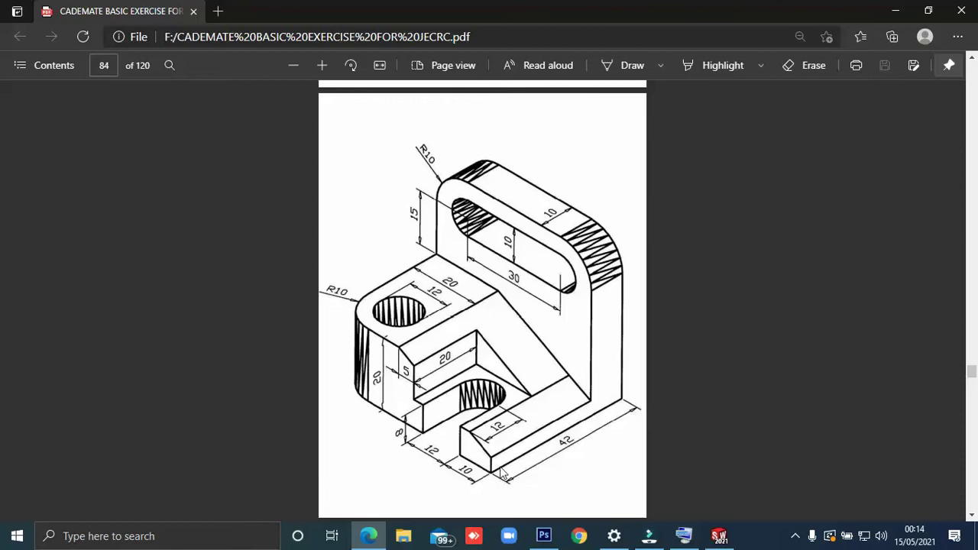
Step: Start a new sketch on the front face of the base
key(alt+Tab)
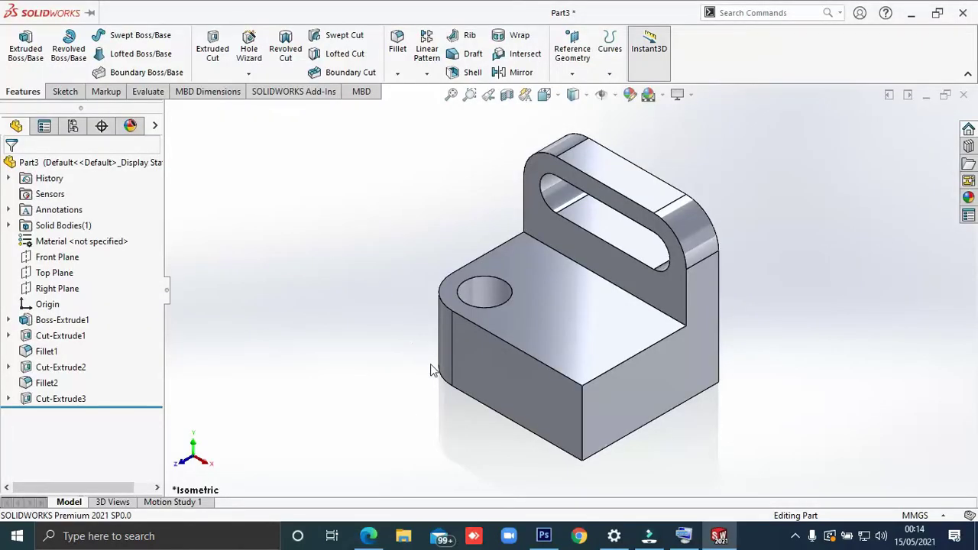
click(510, 355)
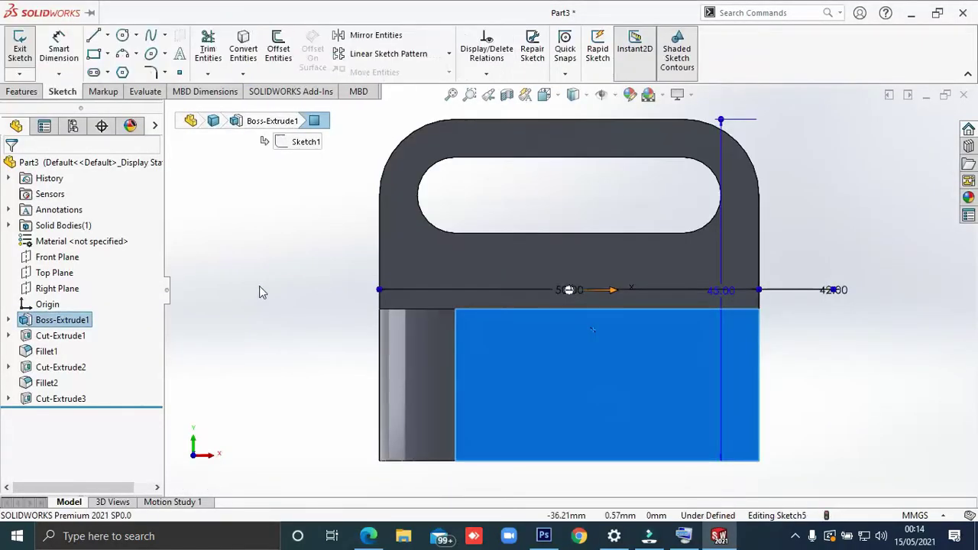
Step: Draw a triangle from the top edge down the sloped line to the right edge
click(93, 35)
click(508, 310)
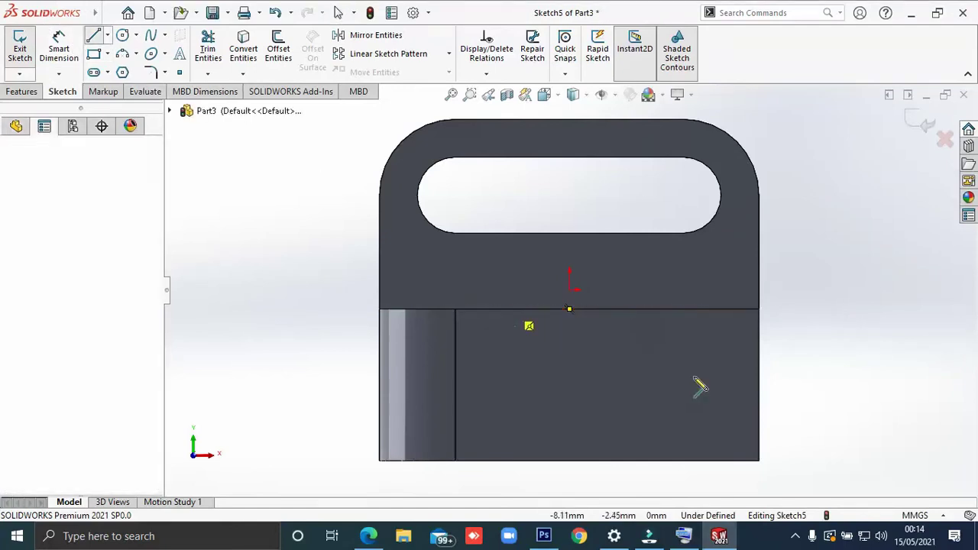
click(759, 421)
double_click(759, 309)
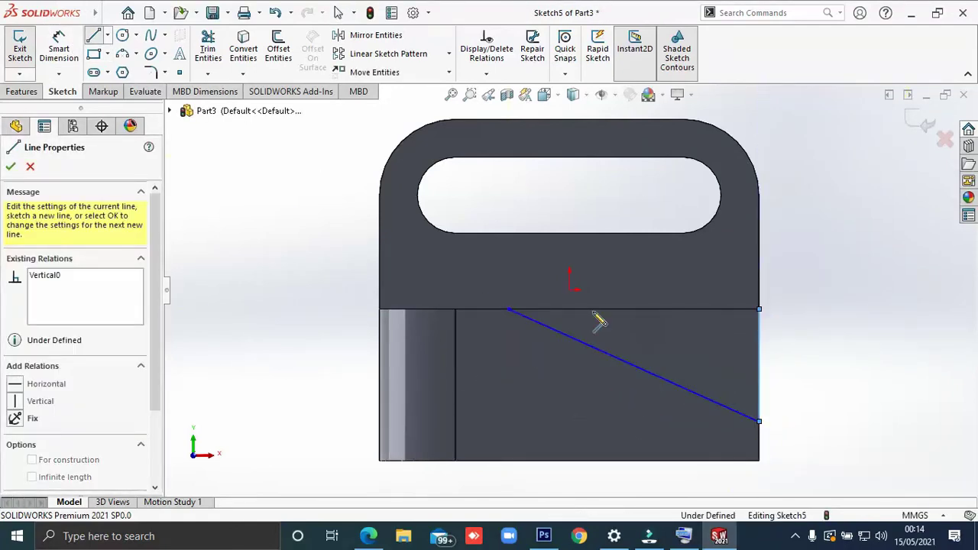
click(508, 309)
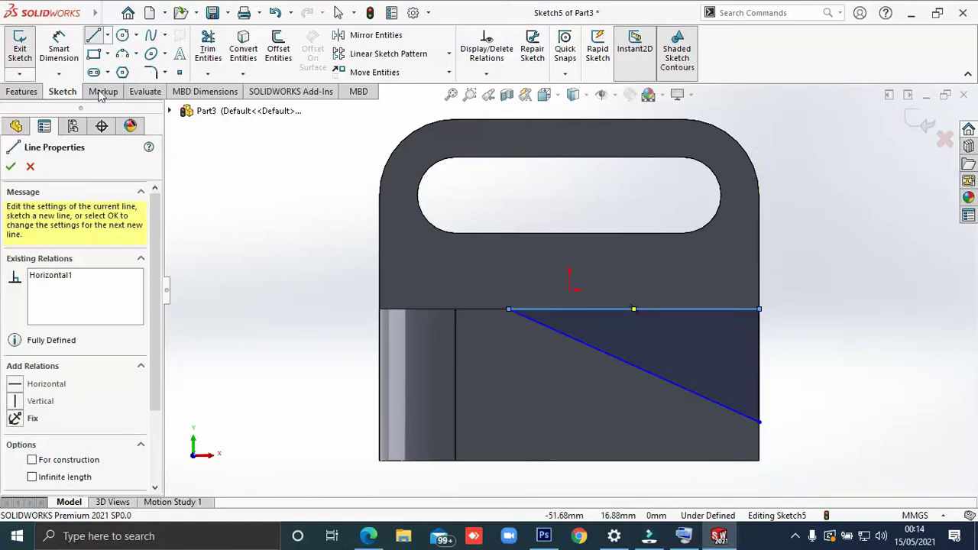
Step: Dimension the triangle's top corner 20 mm from the part's left edge
click(59, 50)
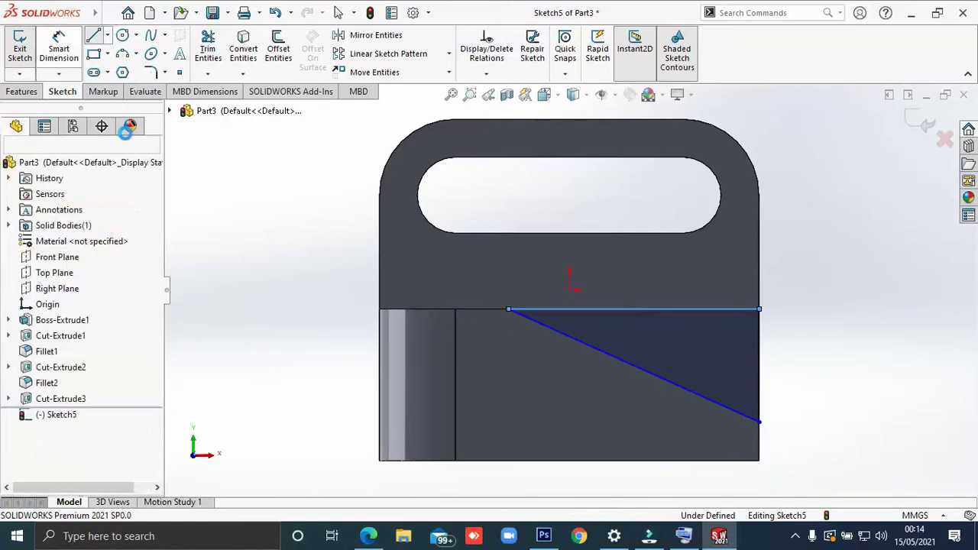
click(381, 303)
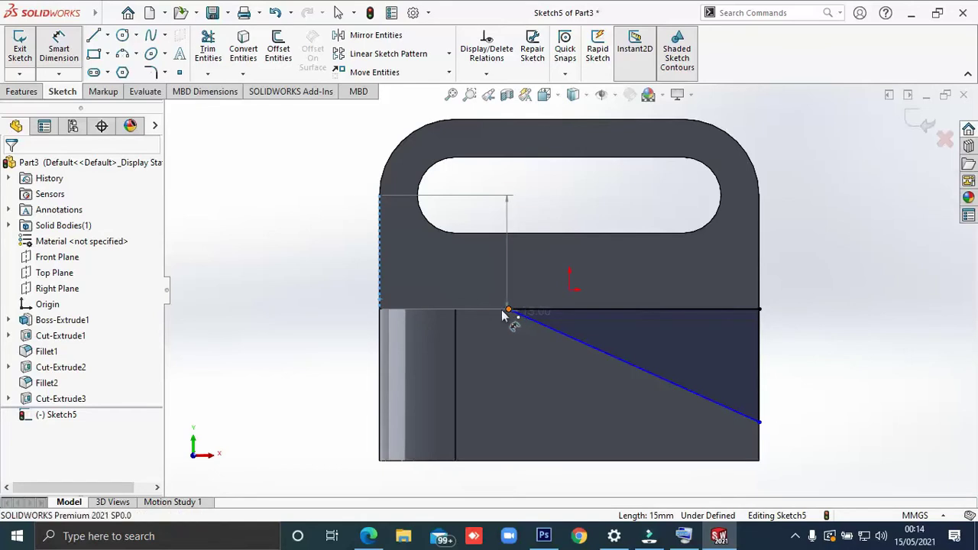
click(508, 309)
click(448, 295)
text(20)
key(Return)
Step: Dimension the sloped line's lower end 5 mm above the part's bottom
key(alt+Tab)
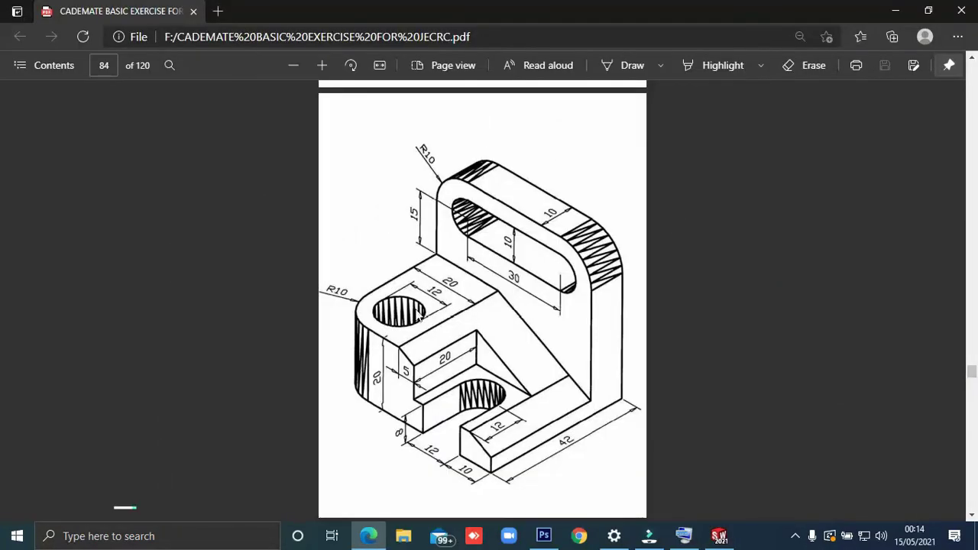
key(alt+Tab)
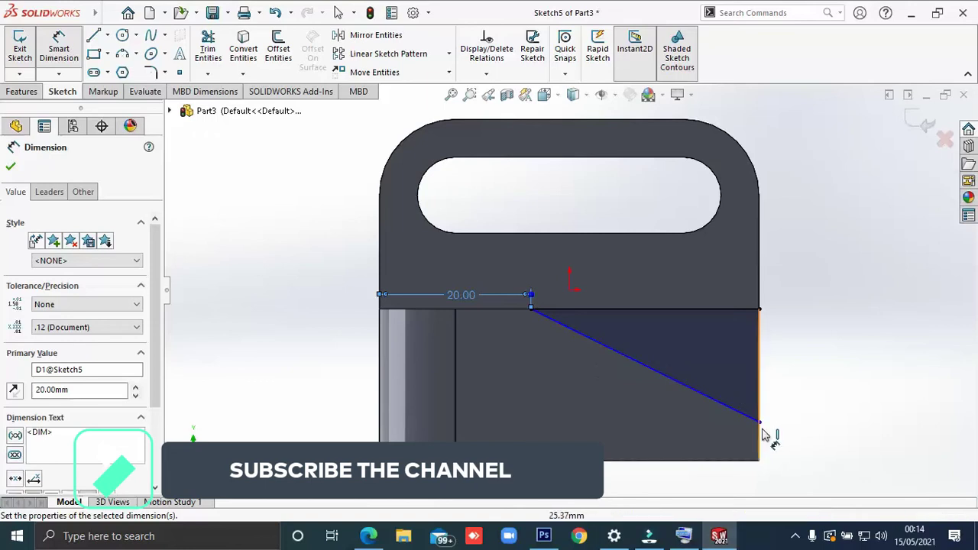
click(760, 462)
click(759, 421)
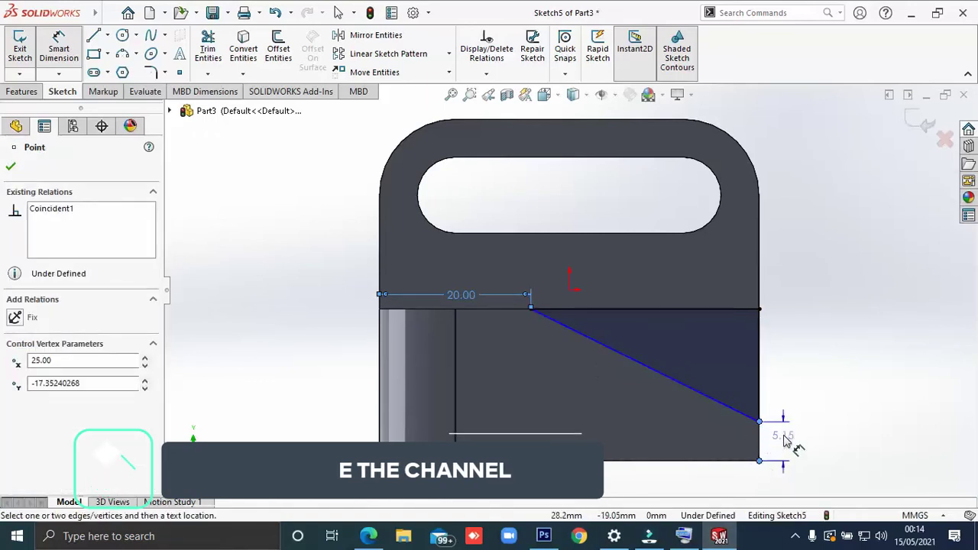
click(784, 439)
text(5)
key(Return)
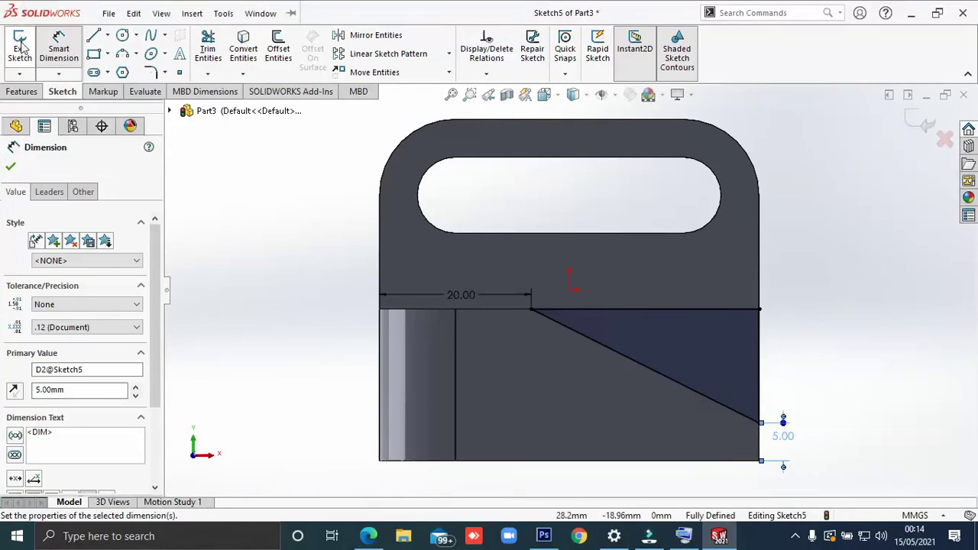
key(Escape)
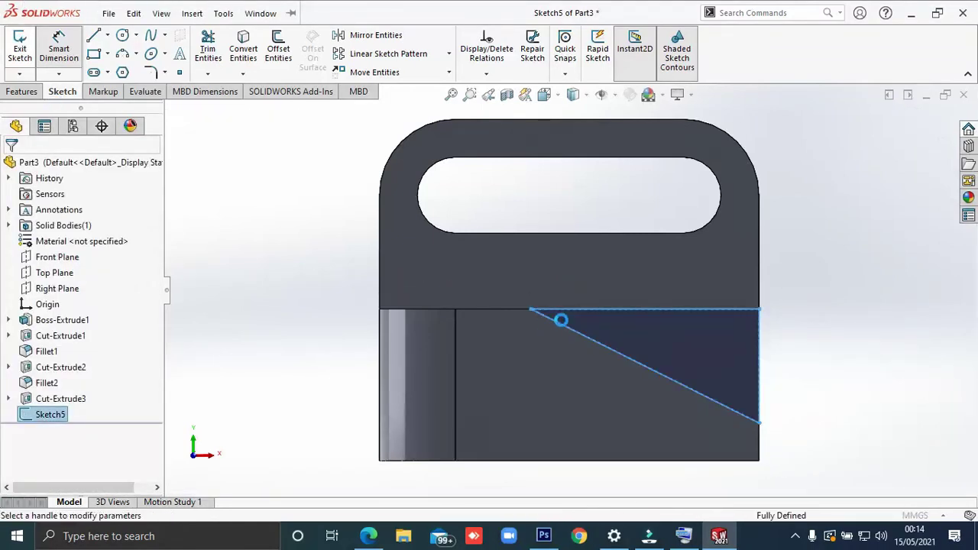
Step: Cut the triangle 32 mm deep to form the sloped face
click(522, 323)
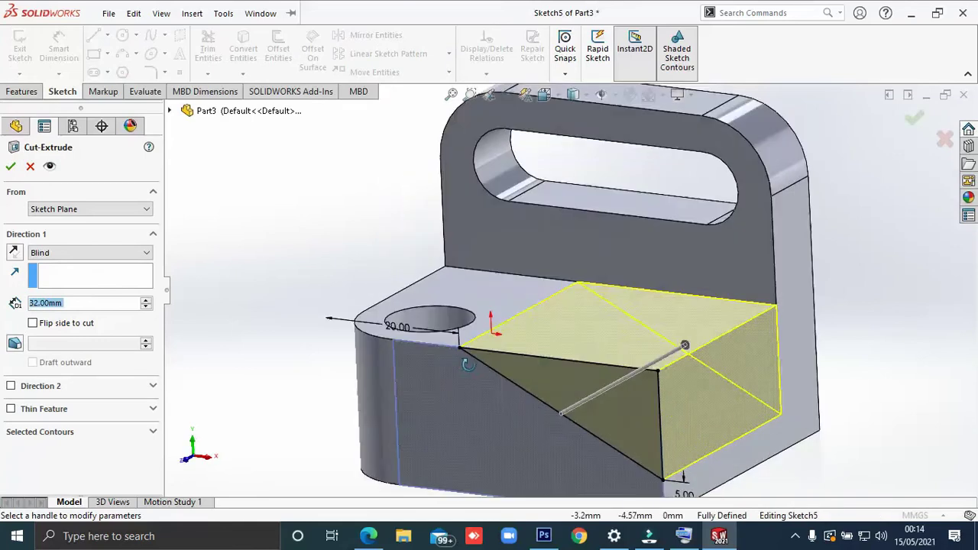
click(11, 166)
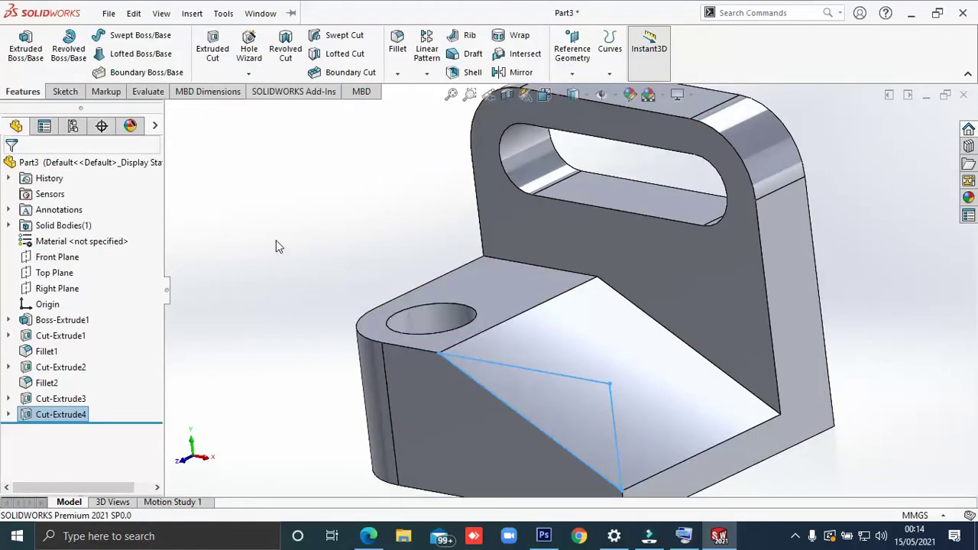
key(alt+Tab)
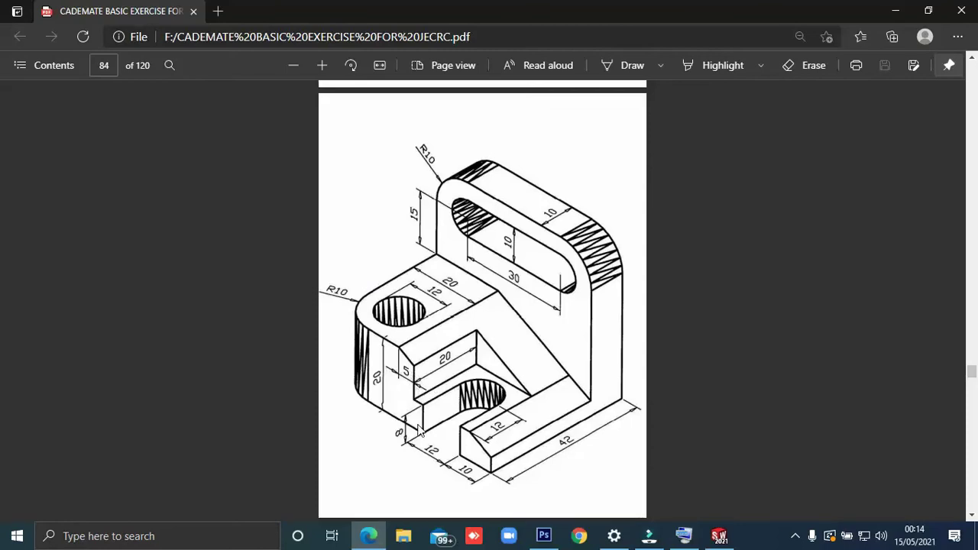
key(alt+Tab)
click(439, 391)
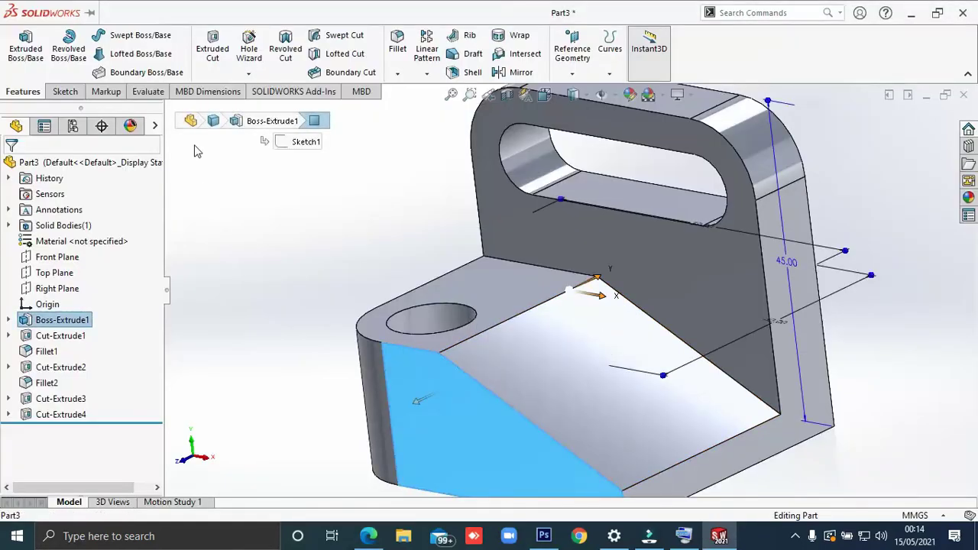
Step: Start a sketch on the front face and draw a centre-point rectangle on the base
click(209, 67)
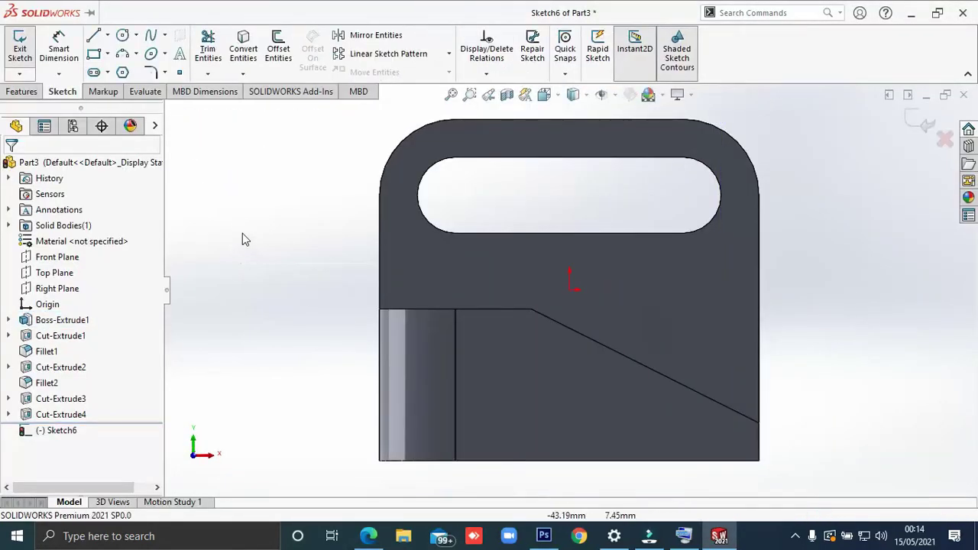
key(alt+Tab)
key(alt+Tab)
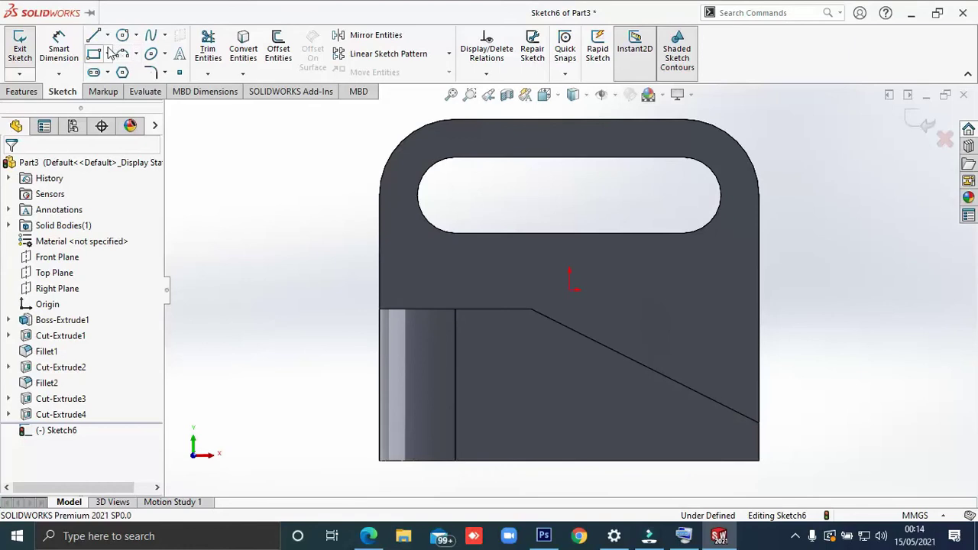
key(c)
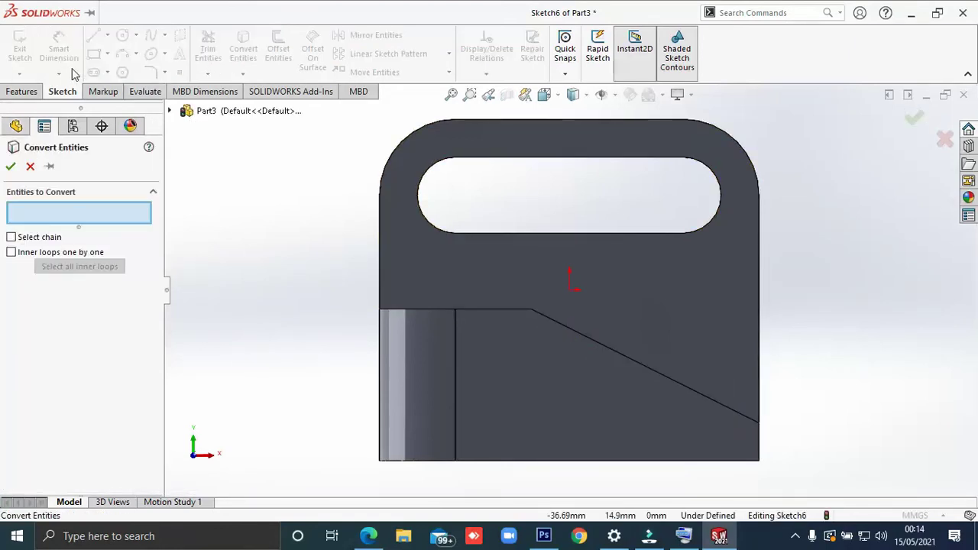
key(alt+Tab)
key(alt+Tab)
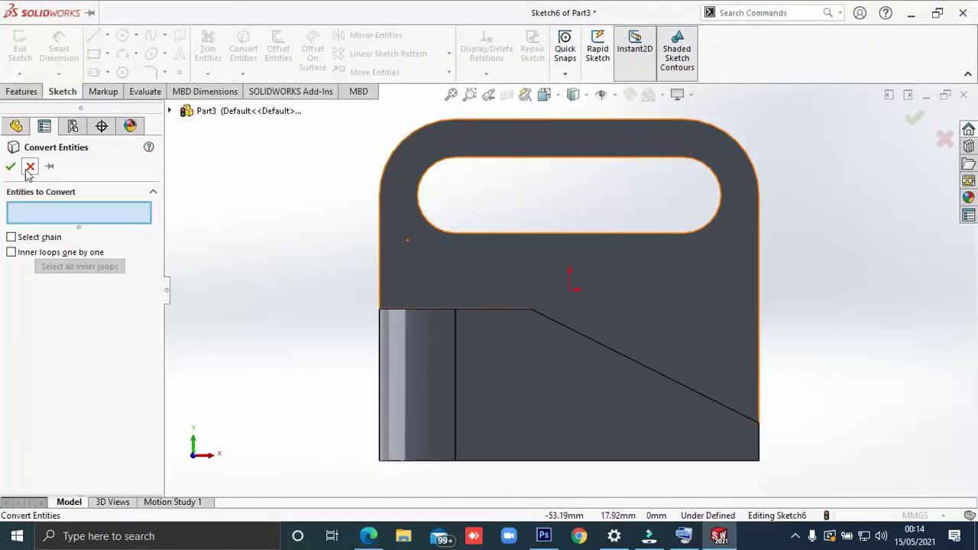
click(30, 167)
click(108, 55)
click(122, 87)
click(640, 378)
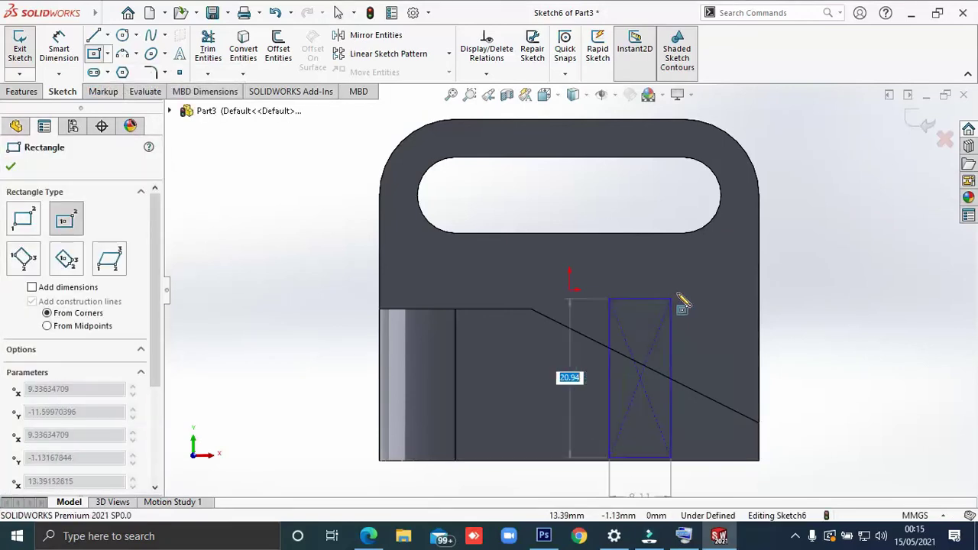
click(698, 318)
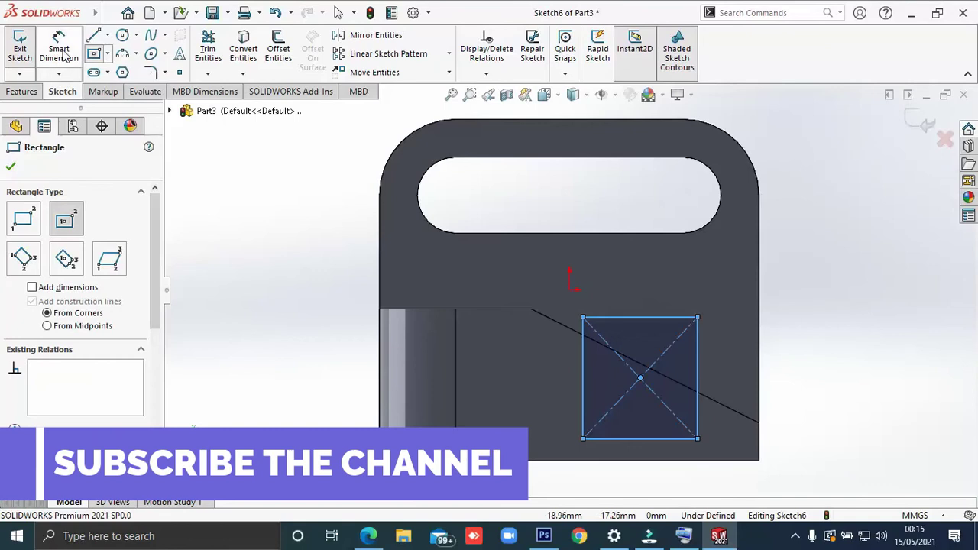
Step: Dimension the rectangle 8 mm above the part's bottom and 5 mm from the slope's corner
click(59, 47)
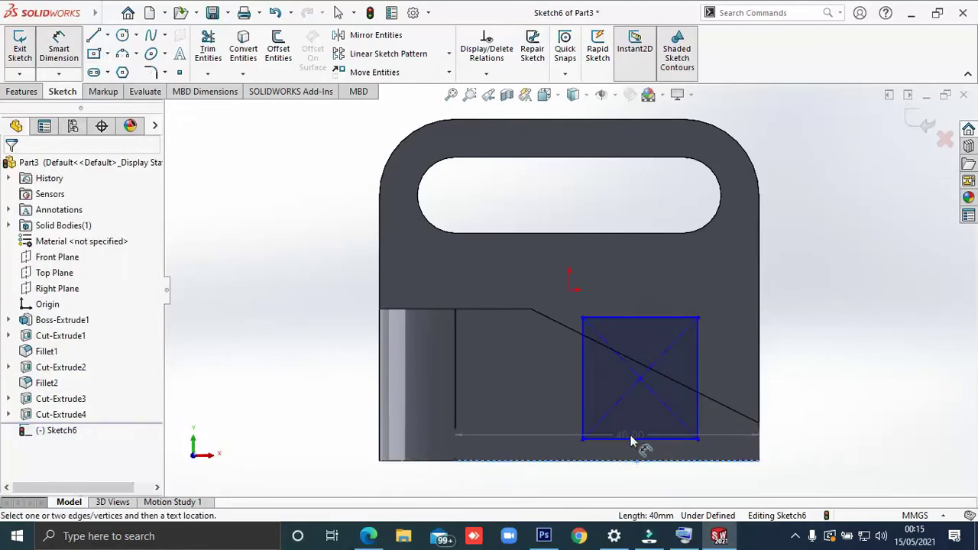
click(631, 442)
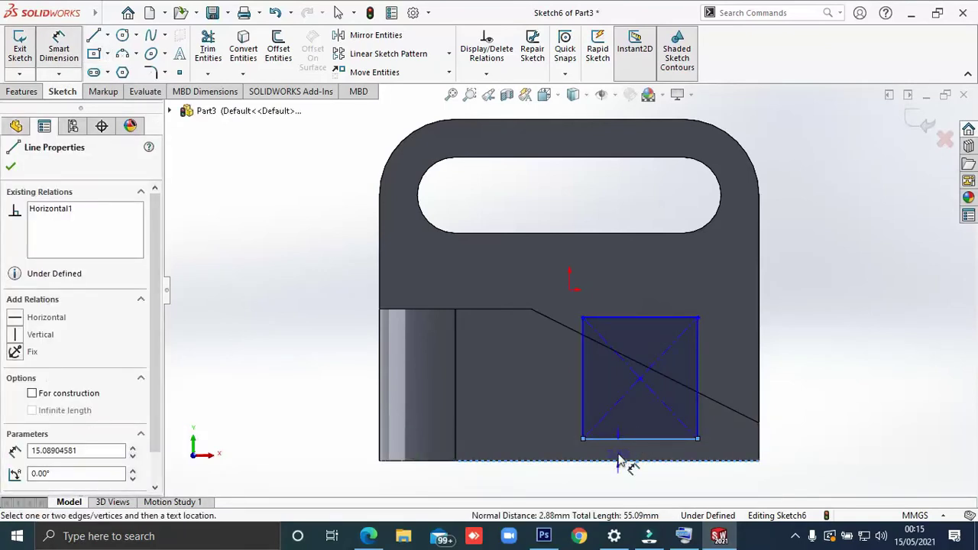
click(620, 460)
click(621, 459)
text(8)
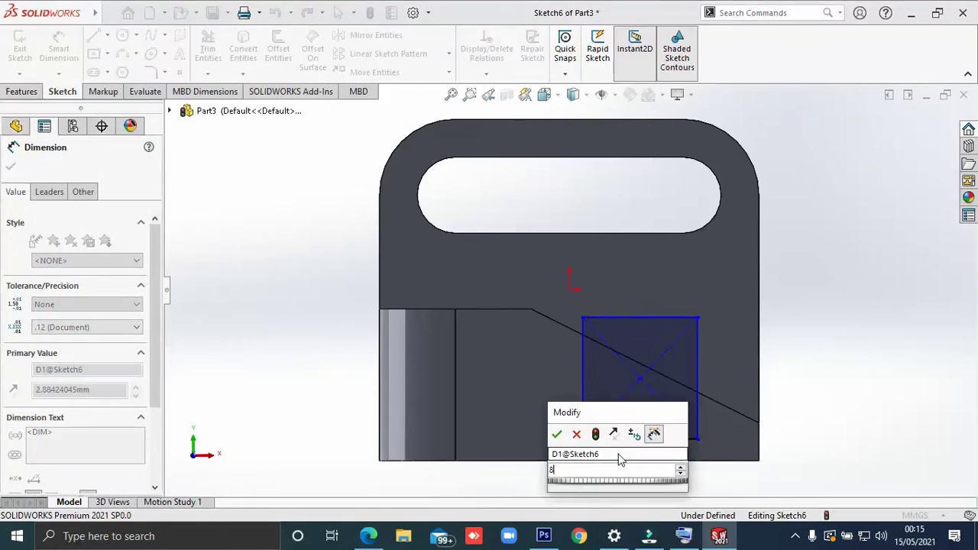
key(Return)
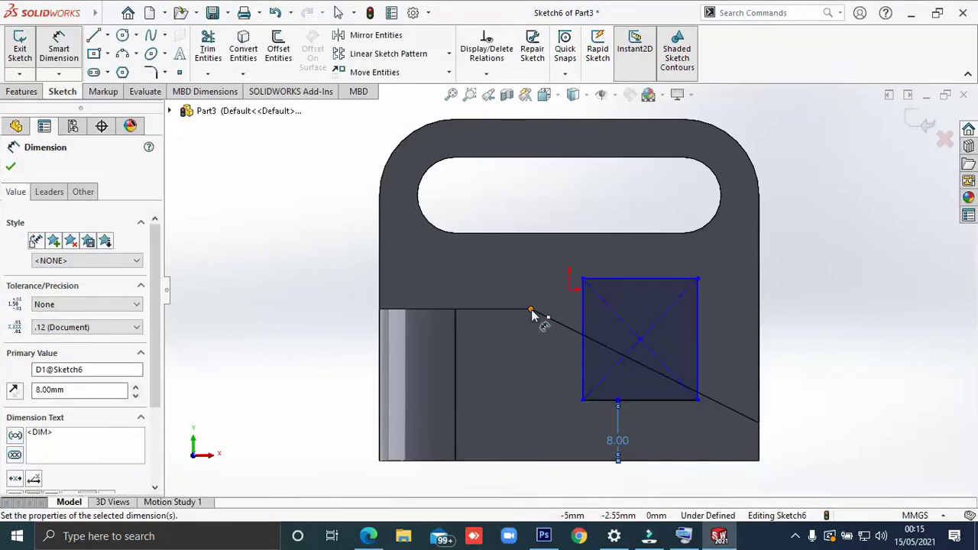
click(584, 372)
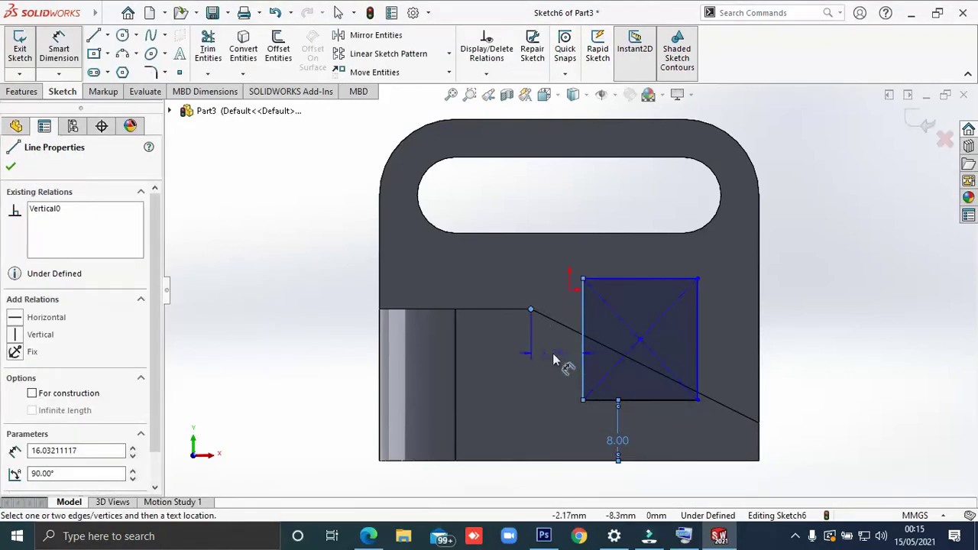
click(555, 359)
key(Return)
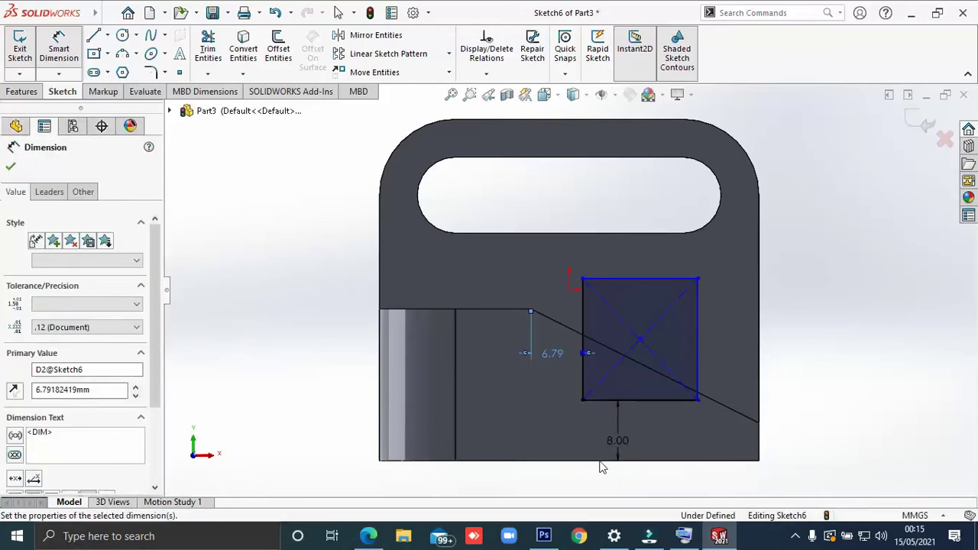
Step: Stretch the rectangle's right side to the part's right edge and exit the sketch
key(alt+Tab)
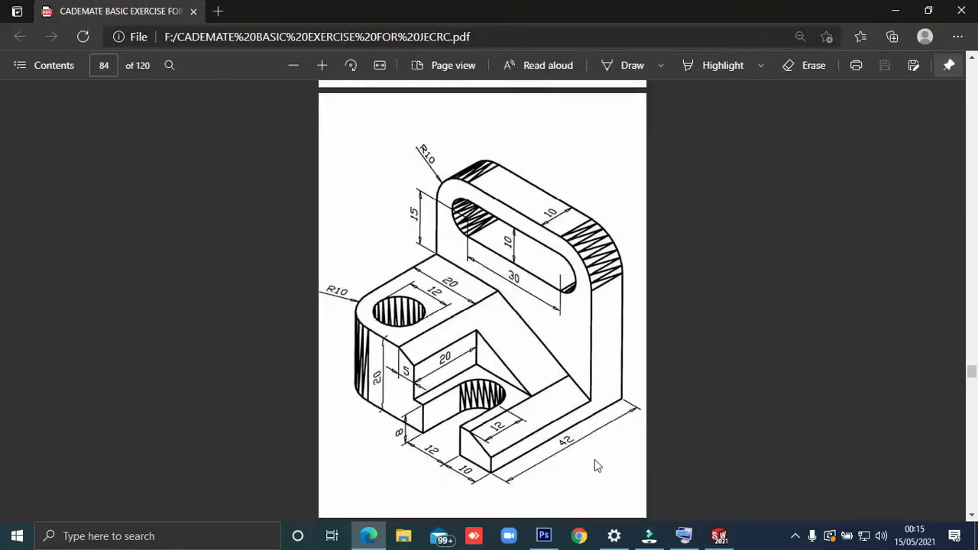
key(alt+Tab)
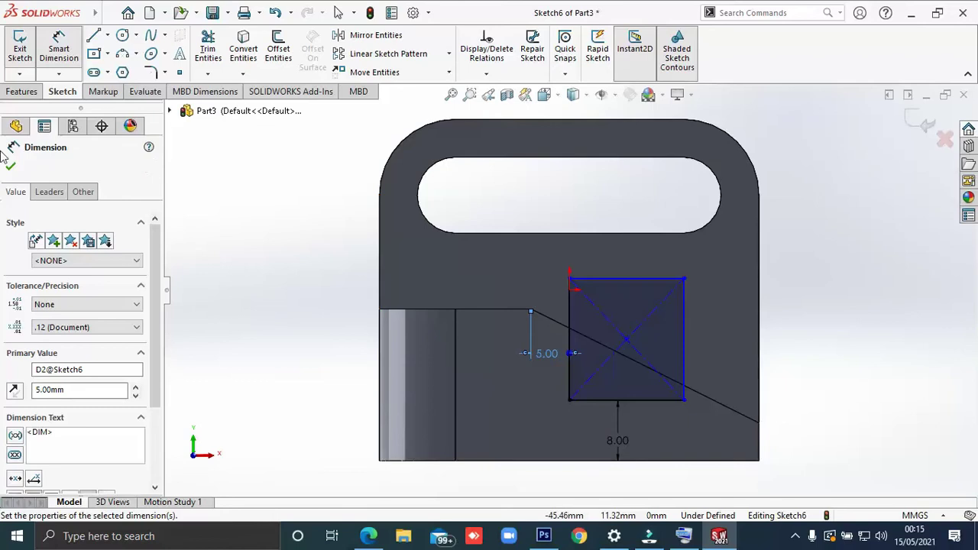
click(10, 164)
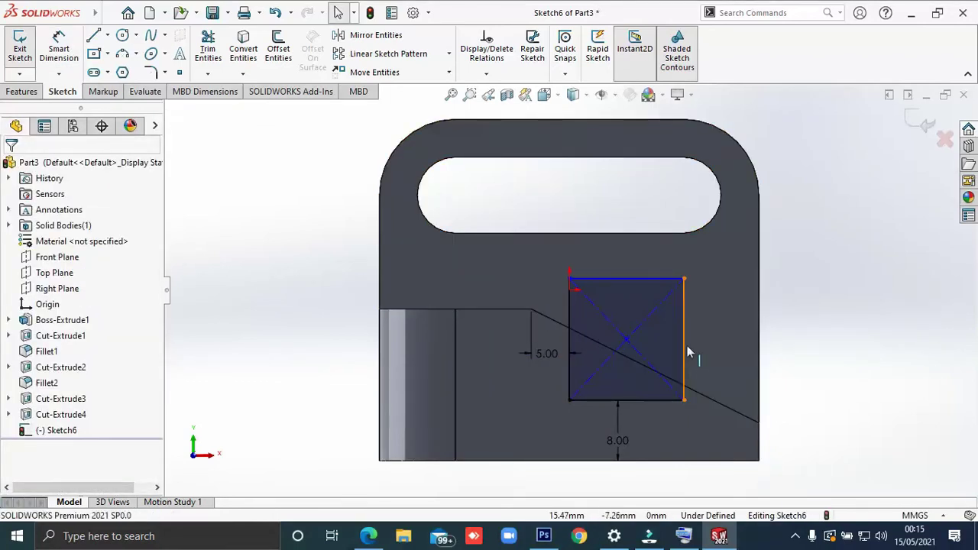
drag(687, 352, 733, 345)
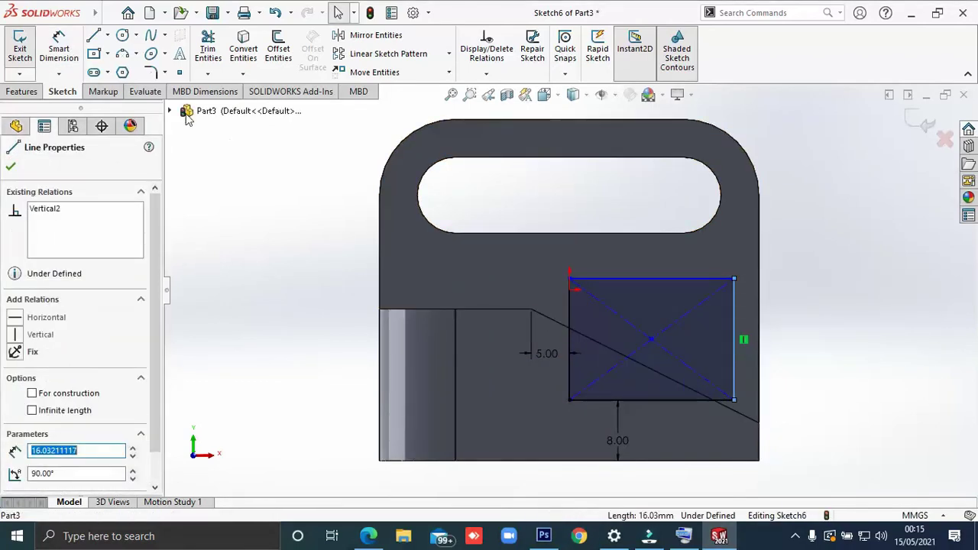
click(20, 47)
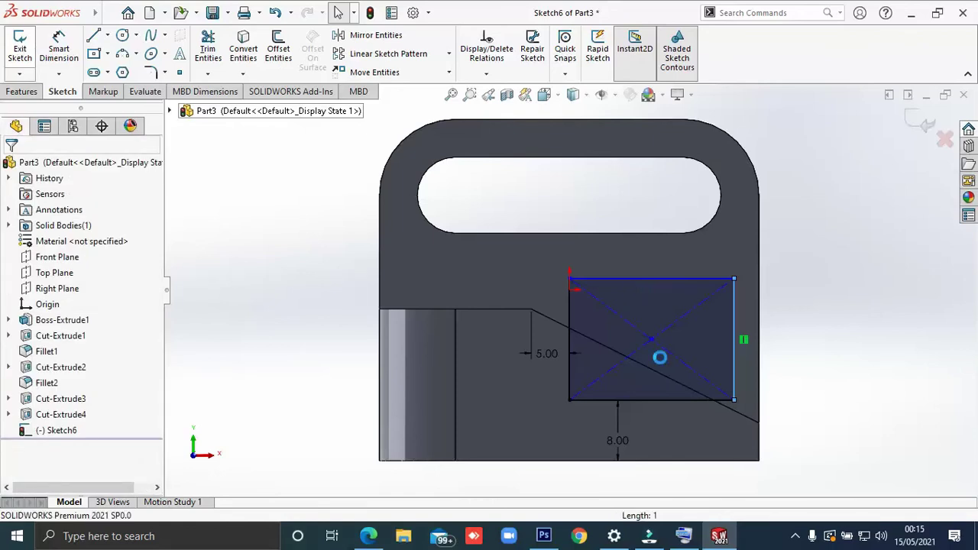
key(alt+Tab)
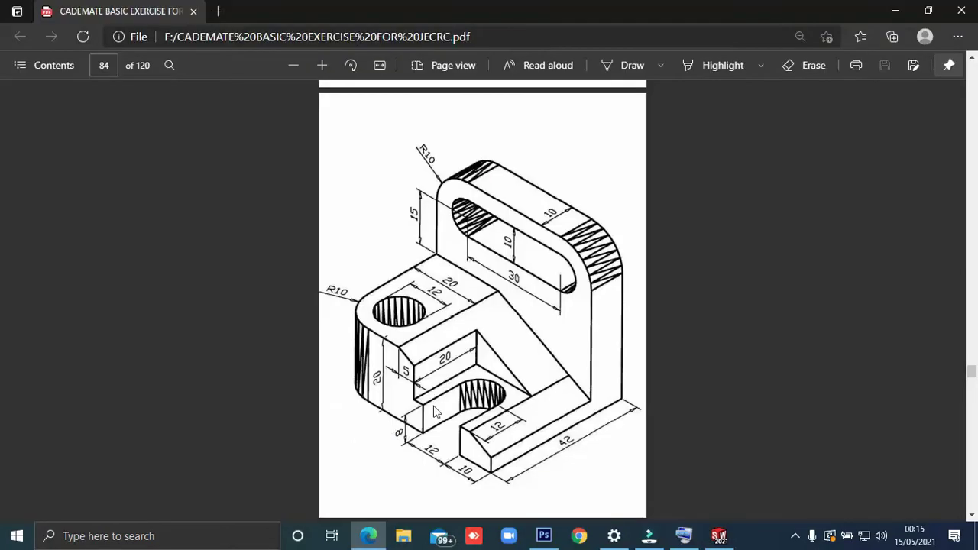
Step: Return from the PDF drawing to the Sketch6 Cut-Extrude preview, set to Blind 32 mm
key(alt+Tab)
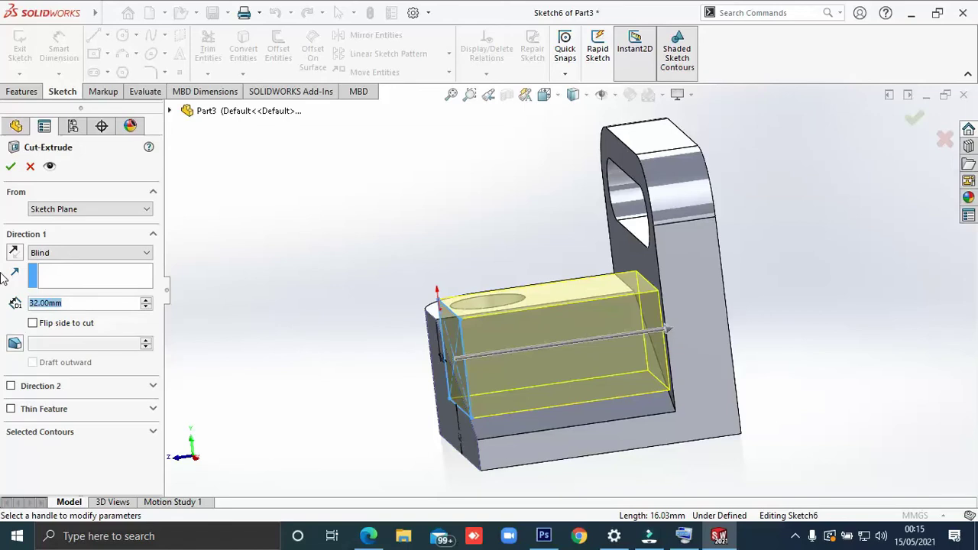
Step: Cut the rectangular pocket 20 mm deep as Cut-Extrude5 and view it in isometric
text(20)
key(Return)
click(10, 167)
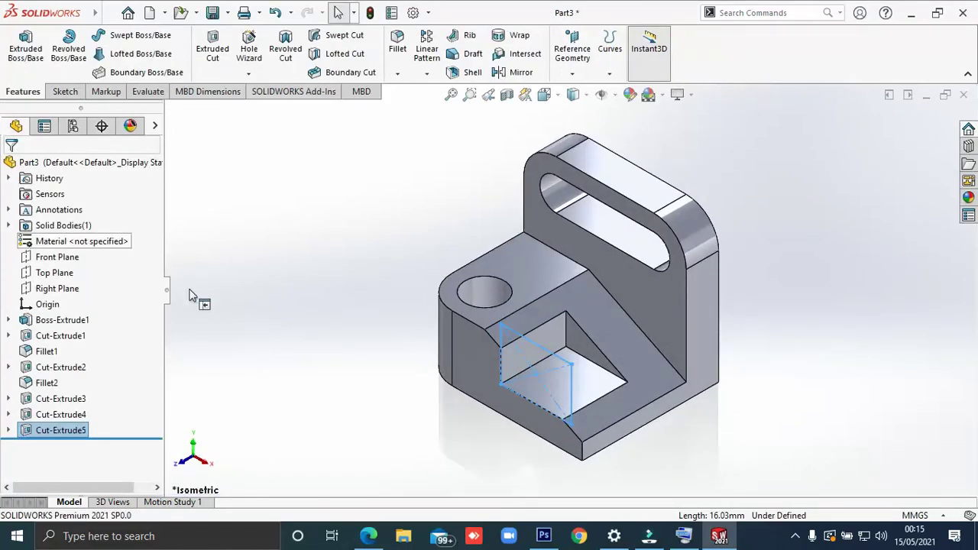
click(268, 310)
key(alt+Tab)
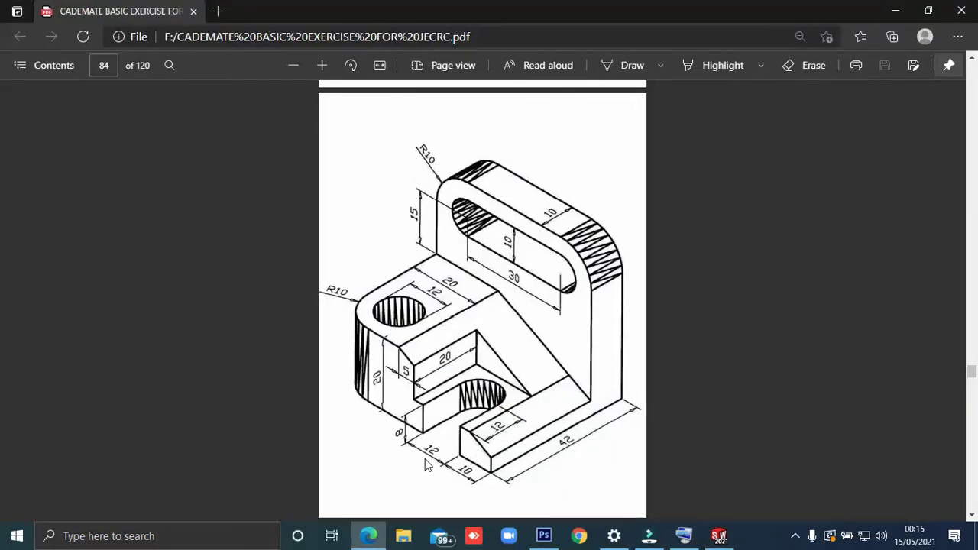
key(alt+Tab)
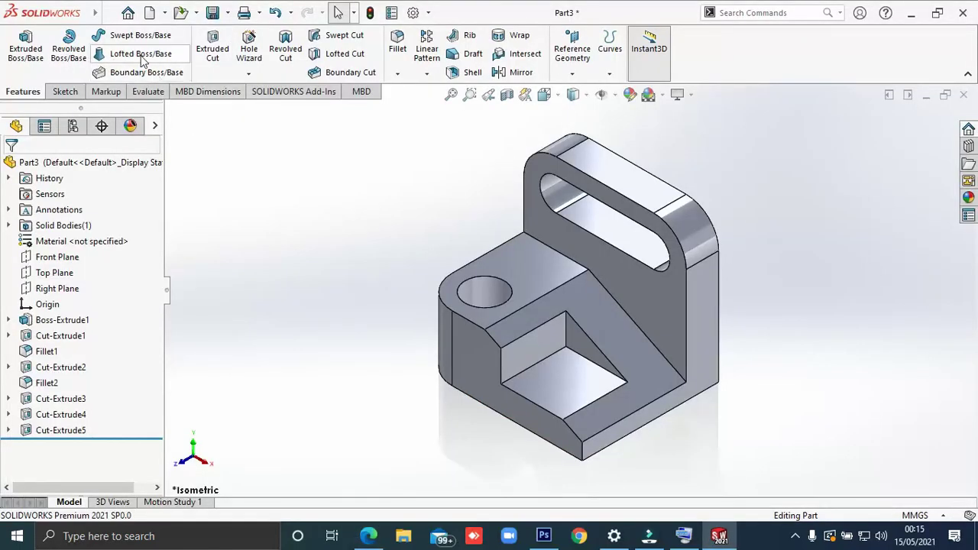
Step: Draw a vertical straight slot on the pocket floor, starting from the bottom edge midpoint
click(211, 54)
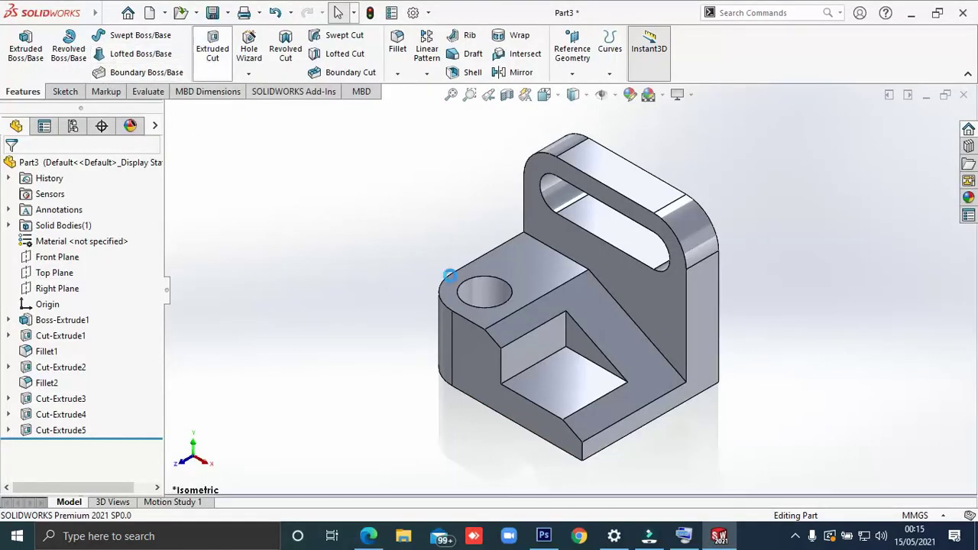
click(547, 382)
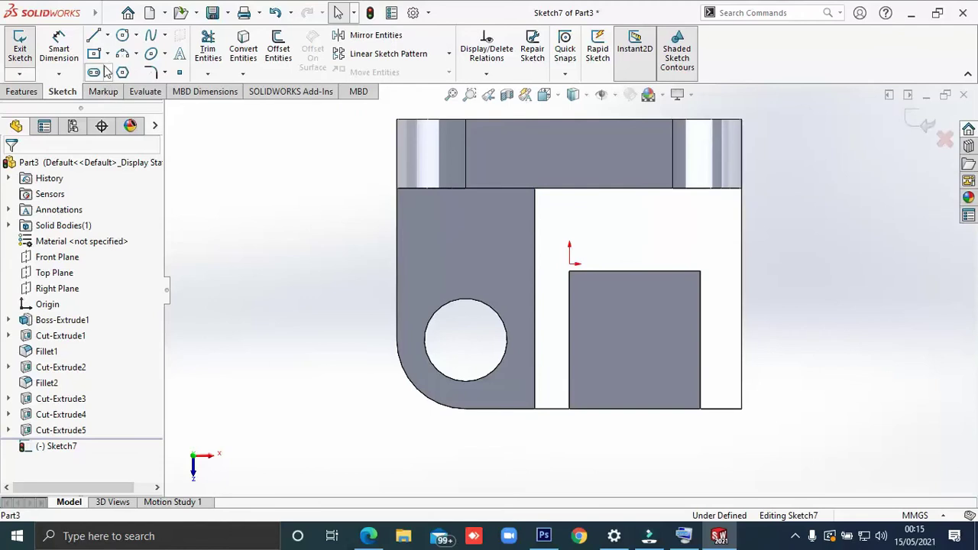
click(95, 72)
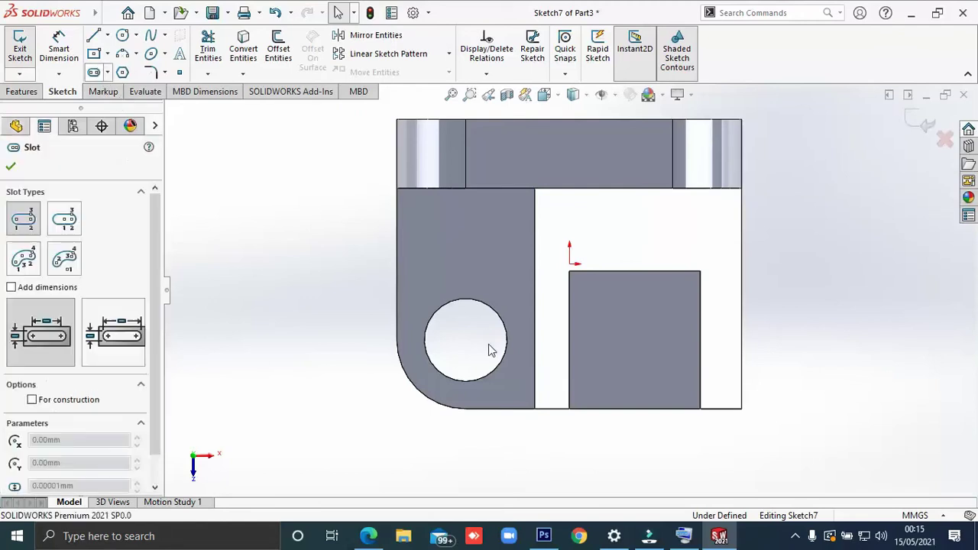
click(634, 409)
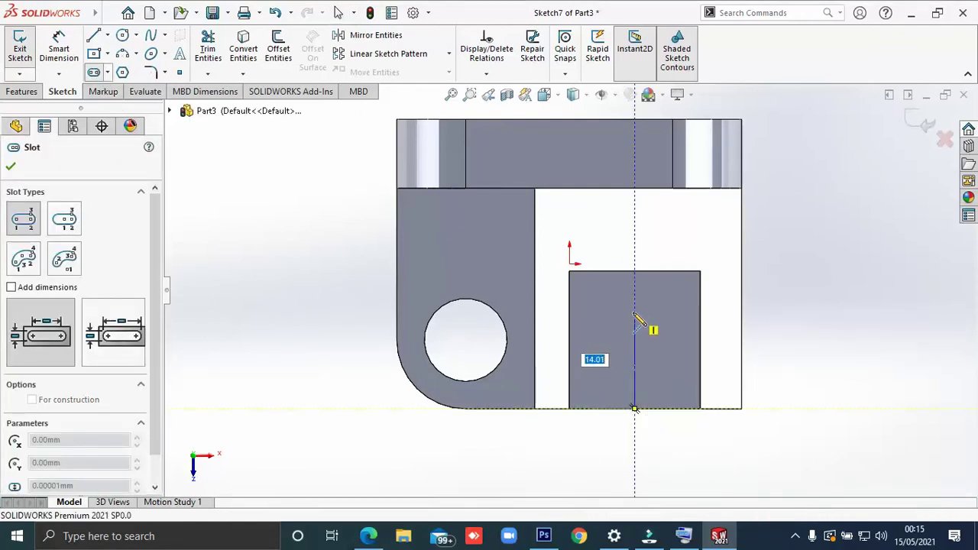
click(634, 311)
click(656, 315)
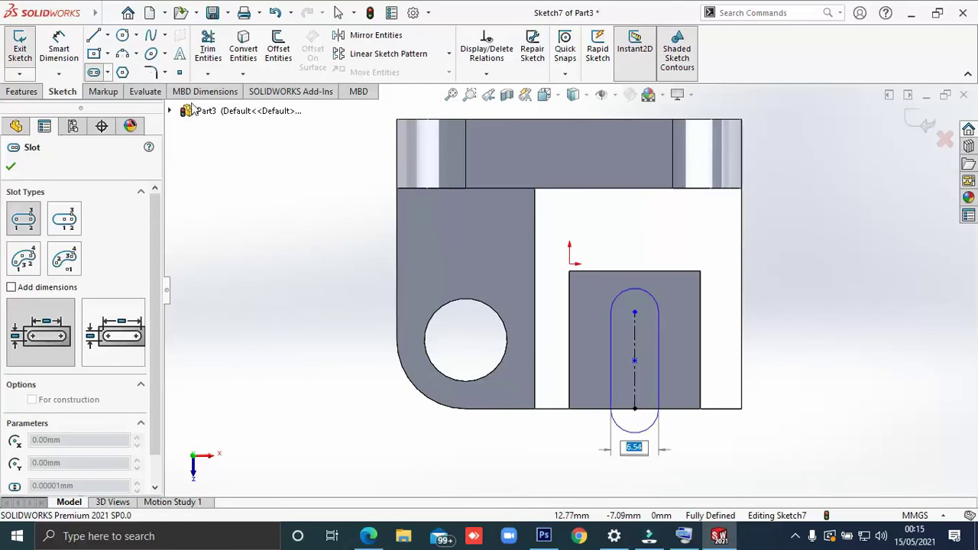
click(646, 458)
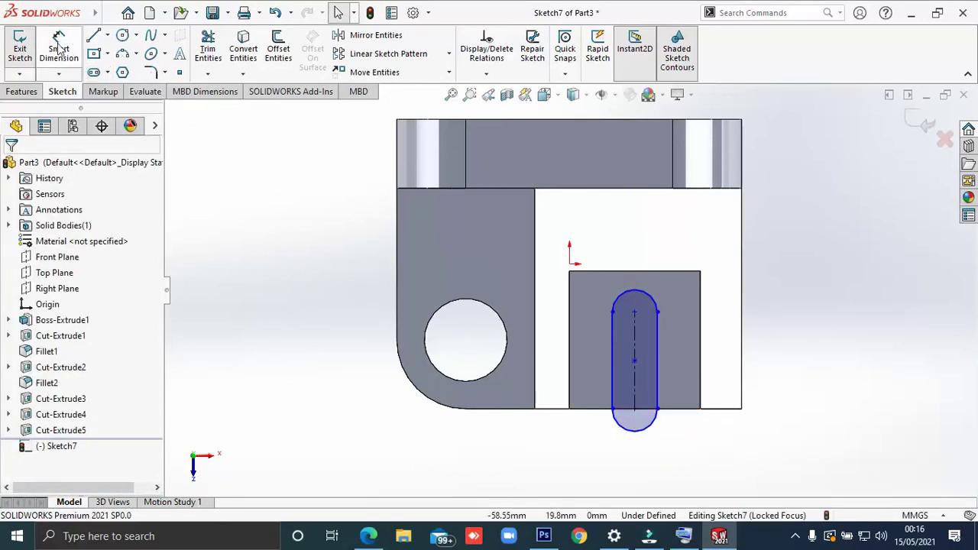
Step: Give the slot's end arc a 6 mm radius and select its centreline for length
click(635, 429)
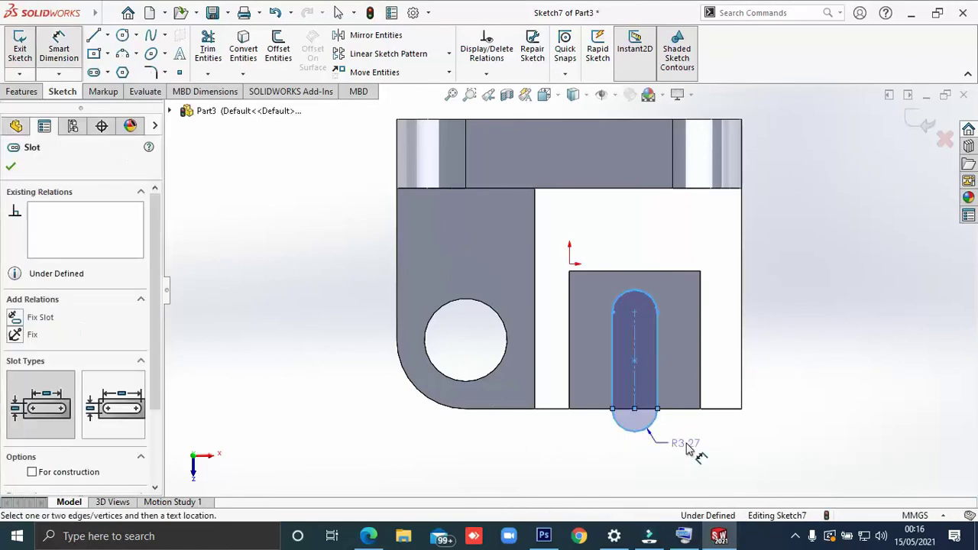
click(680, 452)
text(6.00mm)
key(Return)
click(634, 340)
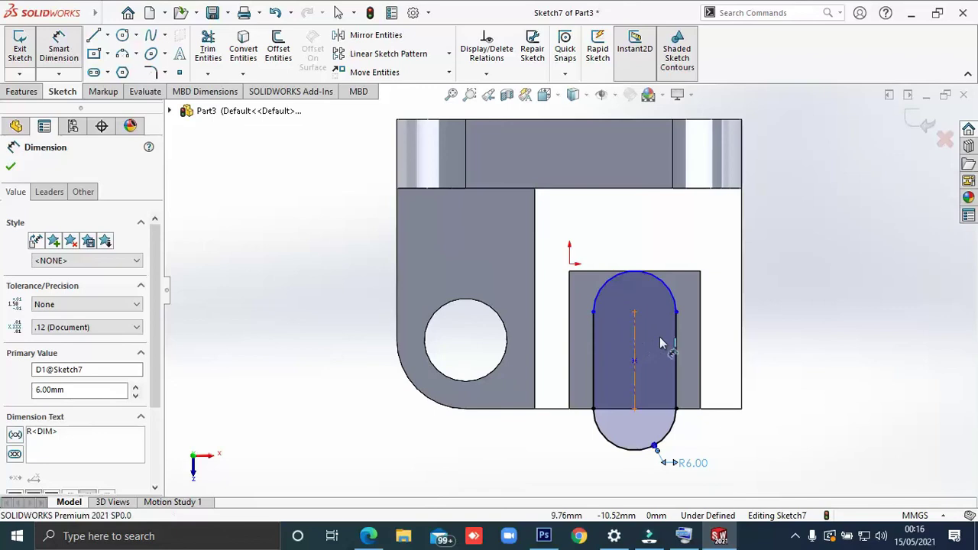
key(alt+Tab)
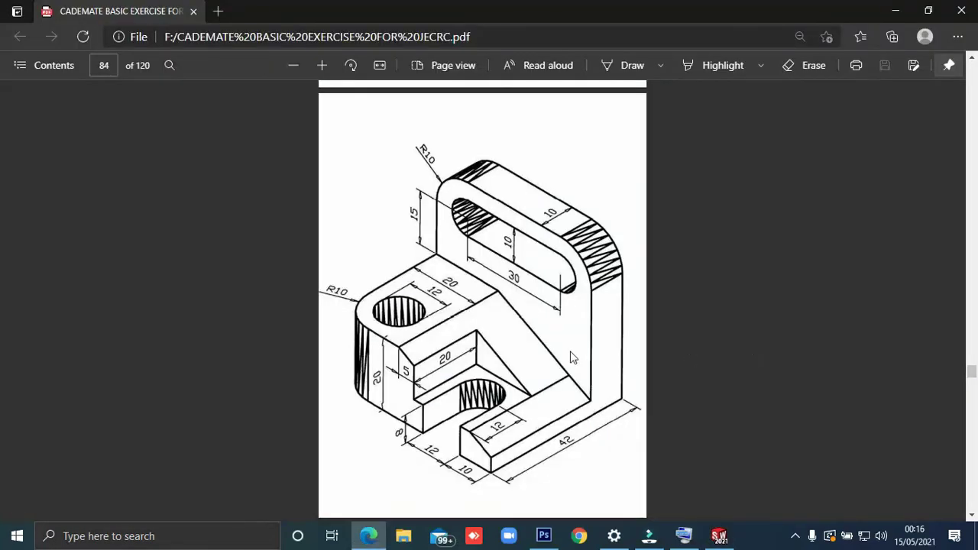
Step: Set the slot's straight length to 12 mm, fully defining Sketch7
key(alt+Tab)
text(12)
key(Return)
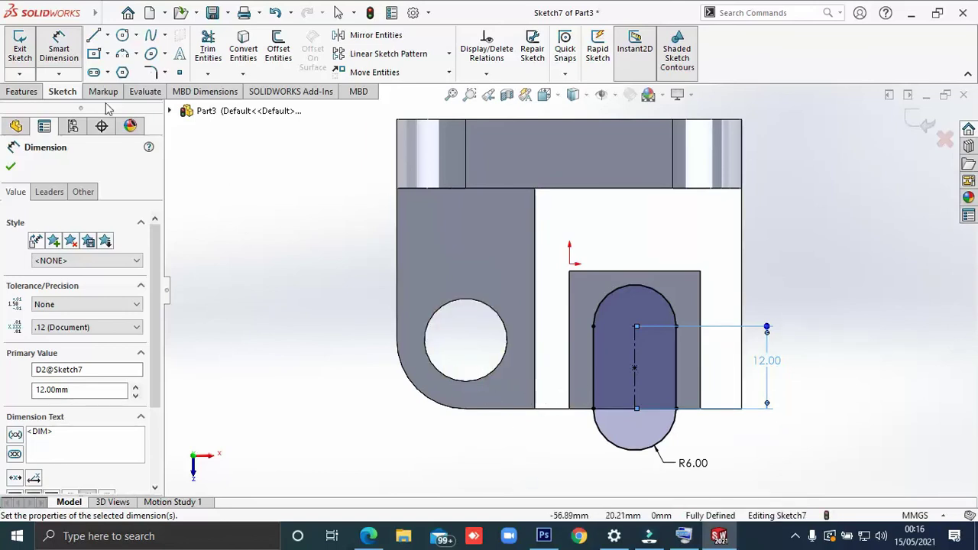
Step: Cut the slot 20 mm into the pocket floor as Cut-Extrude6 and compare with the drawing
click(20, 48)
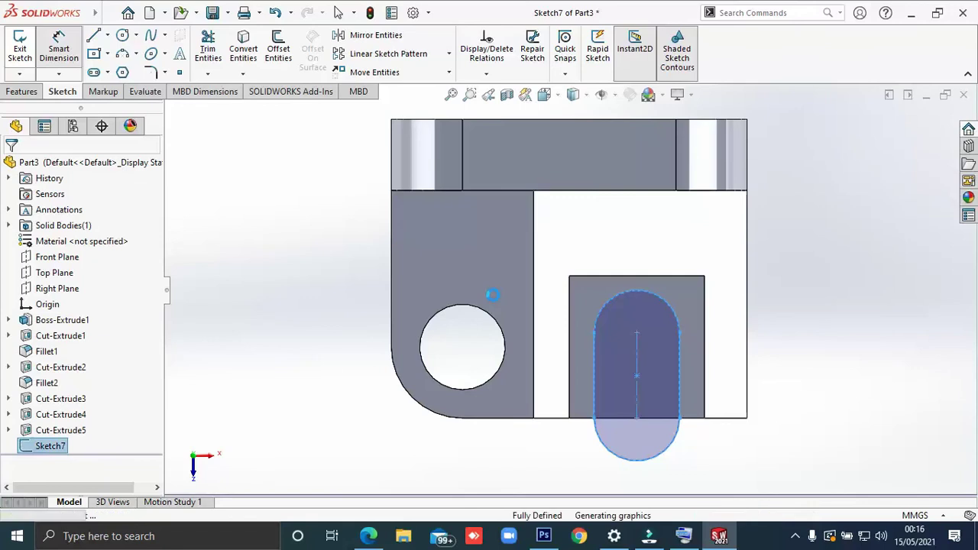
right_drag(561, 384, 561, 402)
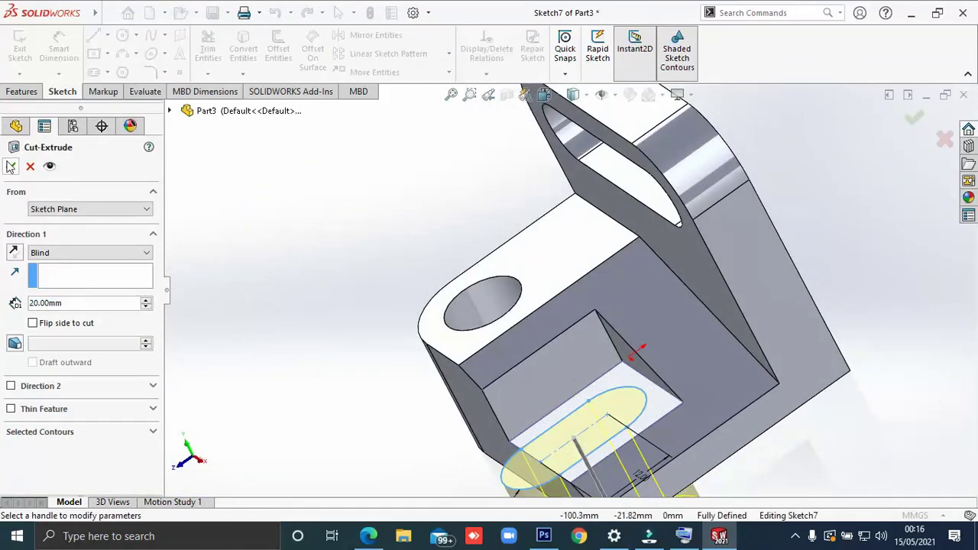
click(11, 168)
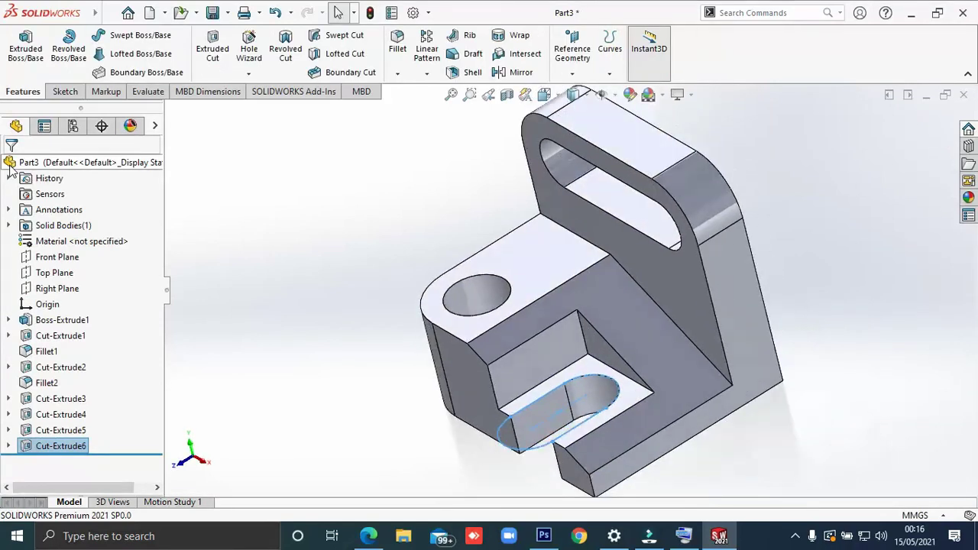
click(360, 372)
key(alt+Tab)
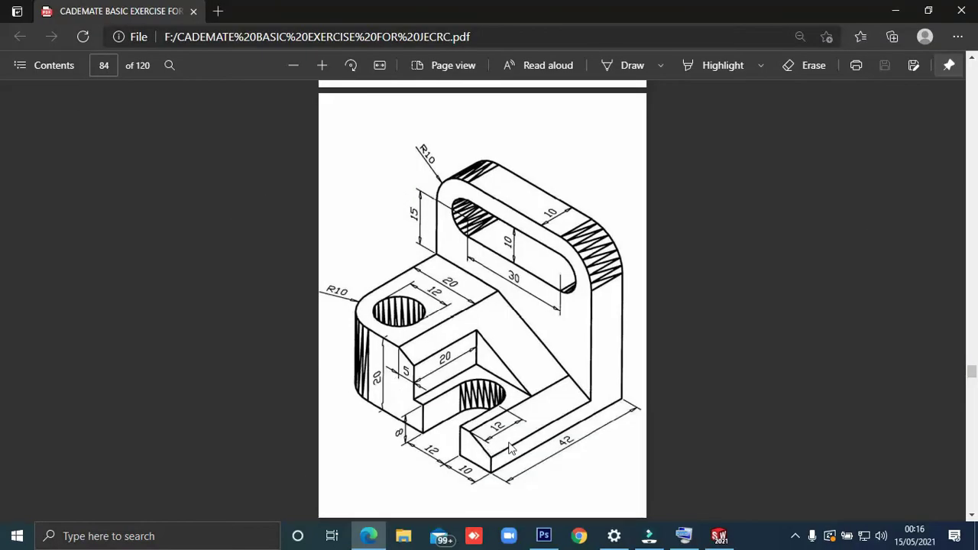
key(alt+Tab)
key(alt+Tab)
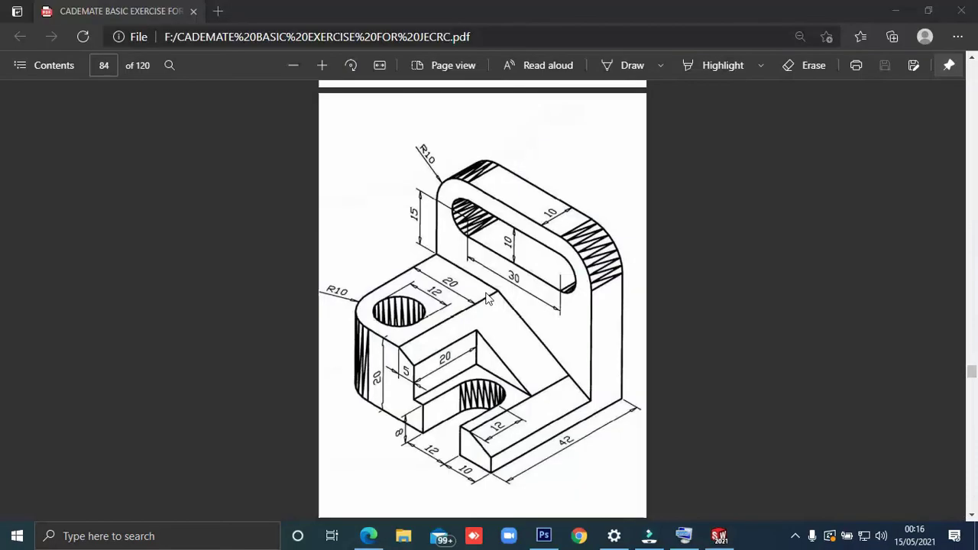
key(alt+Tab)
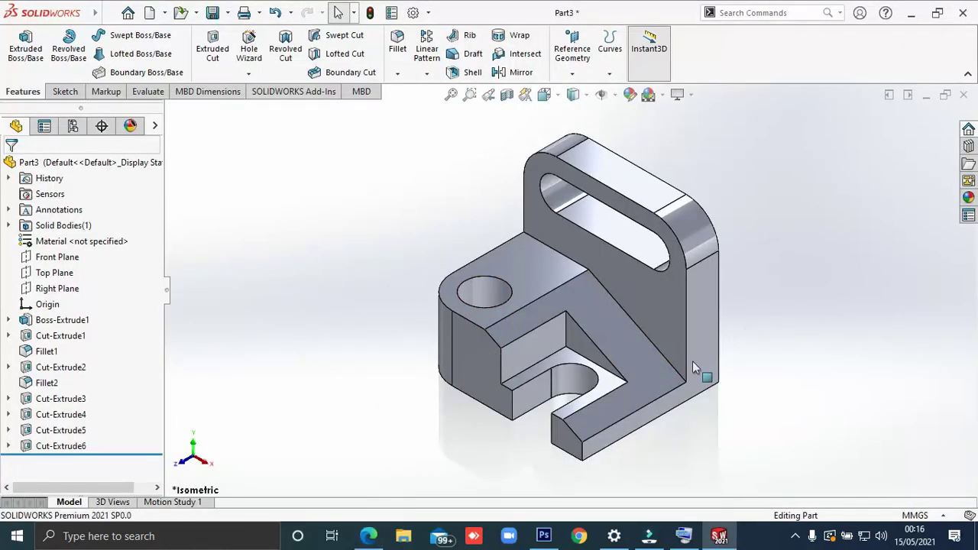
scroll(703, 306, down, 2)
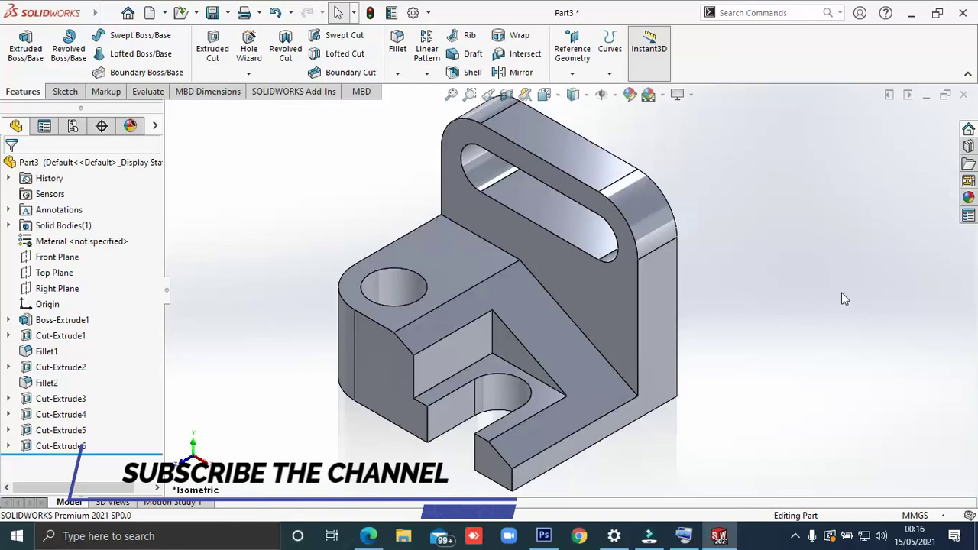
click(799, 540)
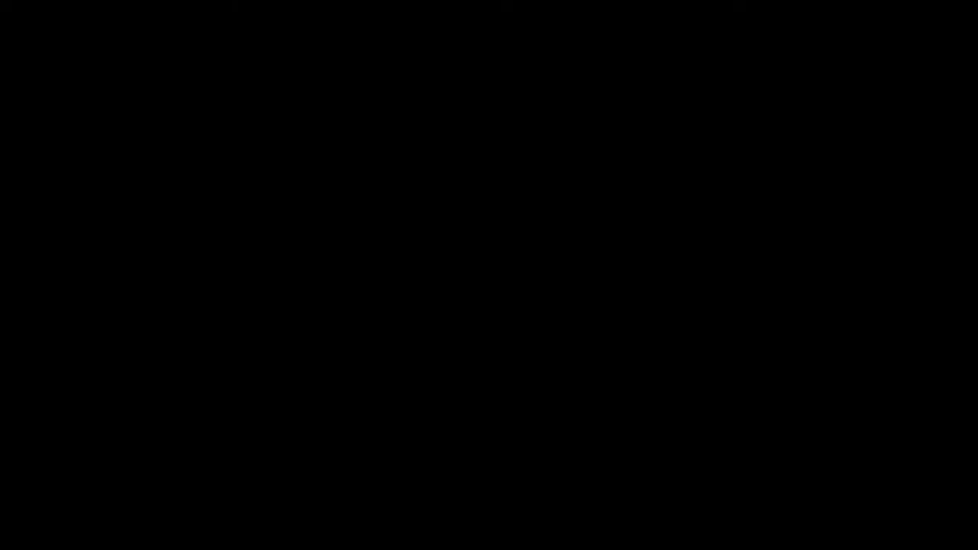